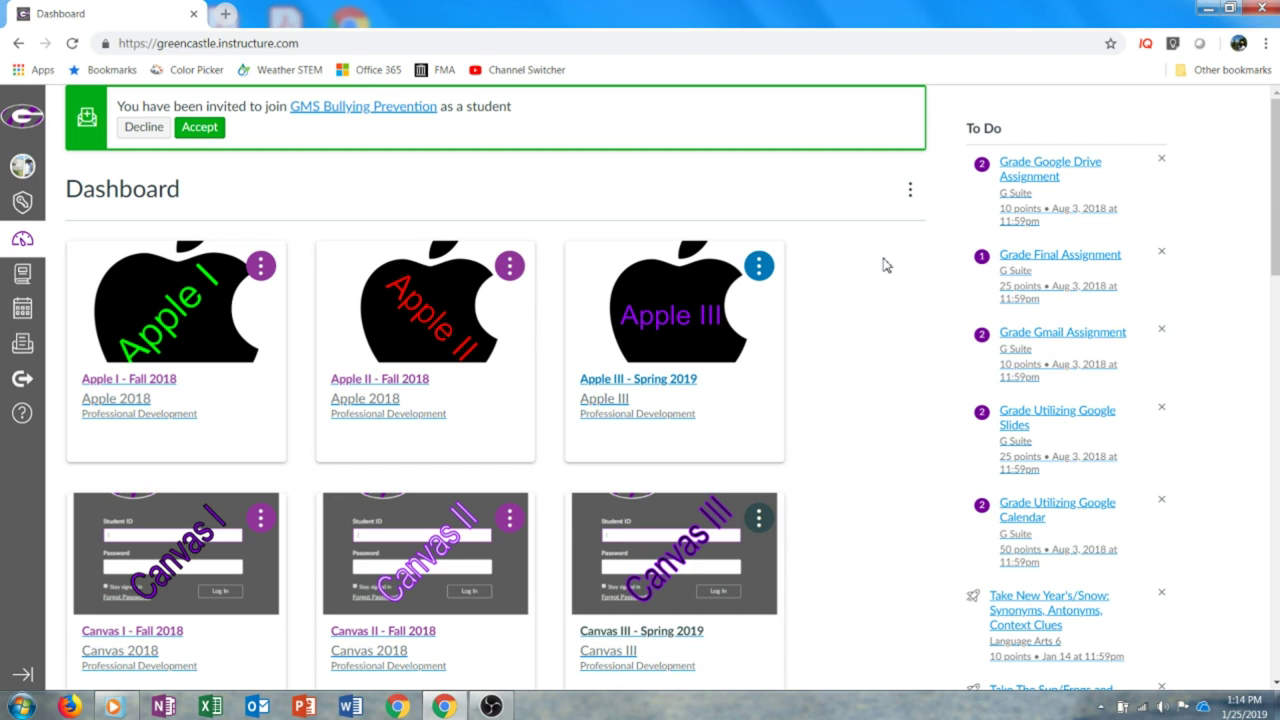
Step: Scroll to the Canvas Demo course on the Dashboard, open it, and go to Collaborations
scroll(883, 265, "down", 10)
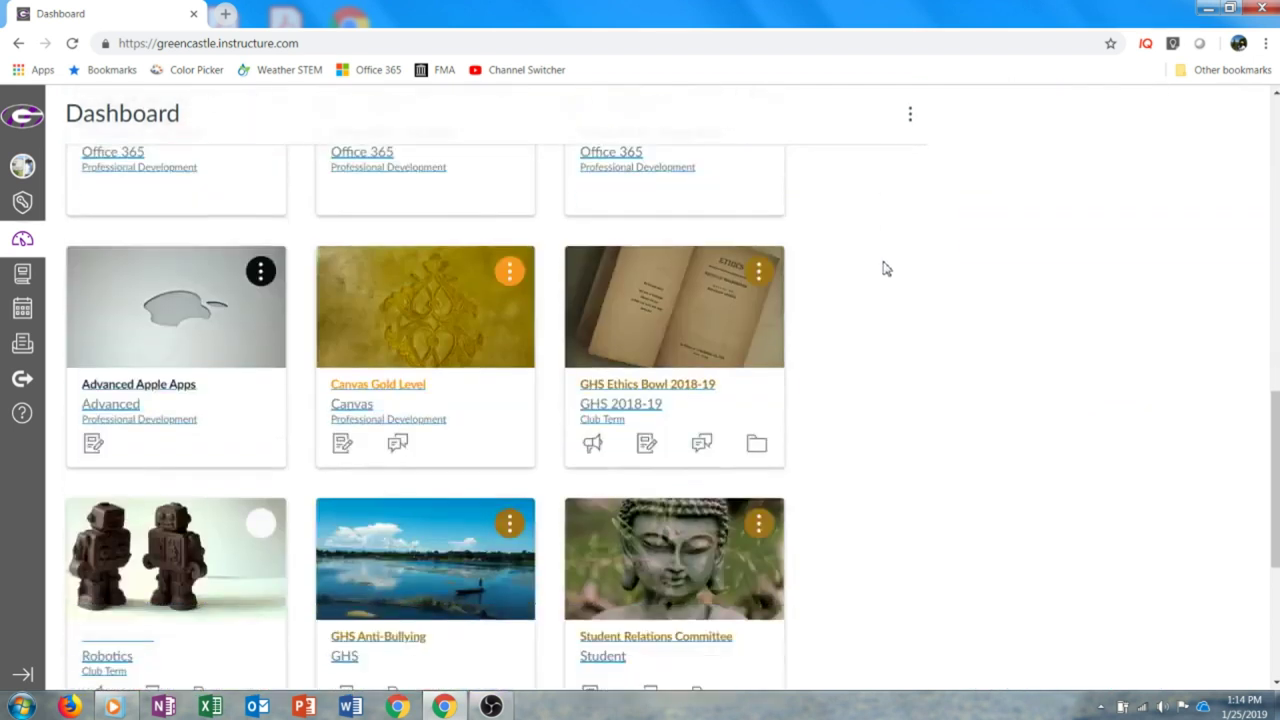
scroll(885, 268, "down", 5)
left_click(213, 521)
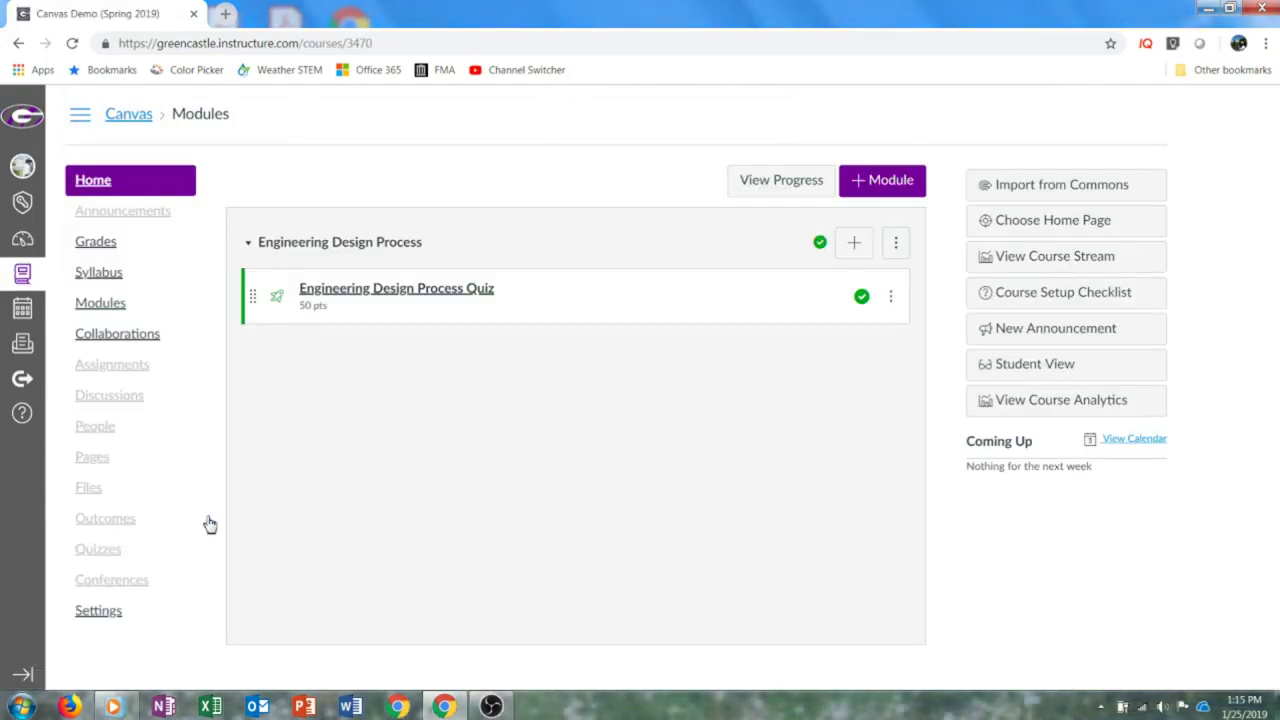
left_click(152, 340)
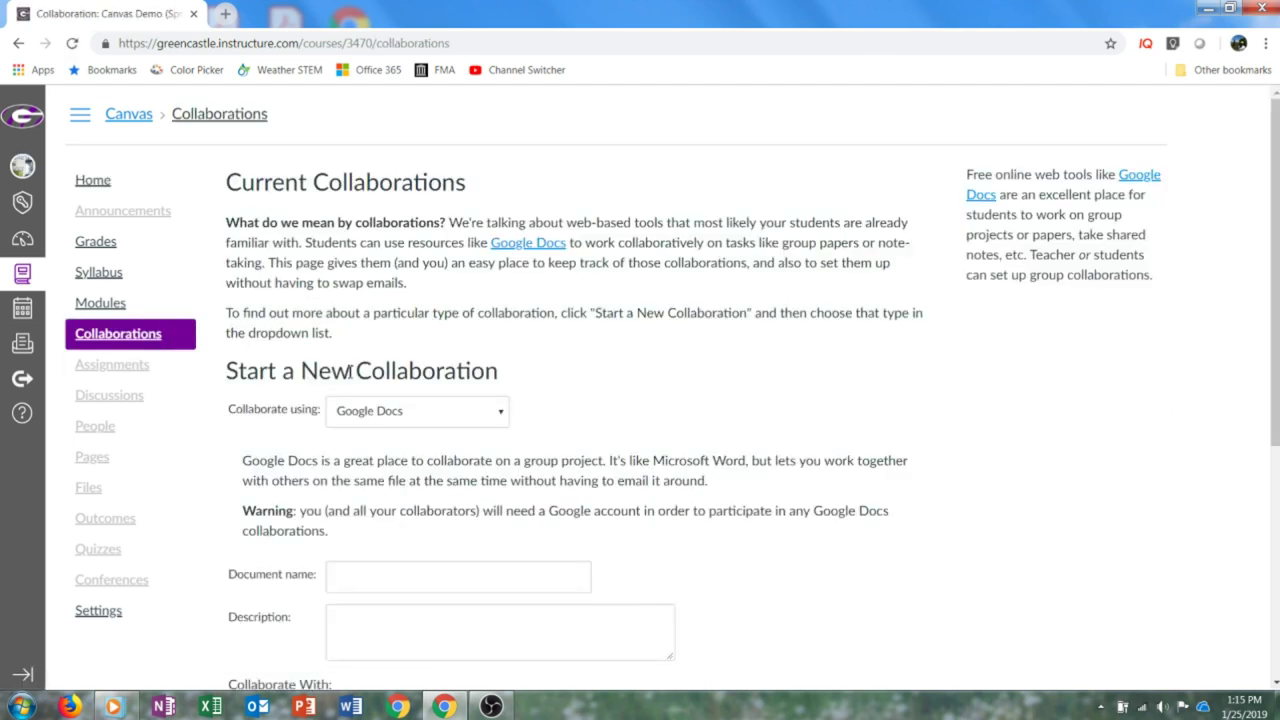
scroll(537, 399, "down", 3)
scroll(537, 399, "up", 1)
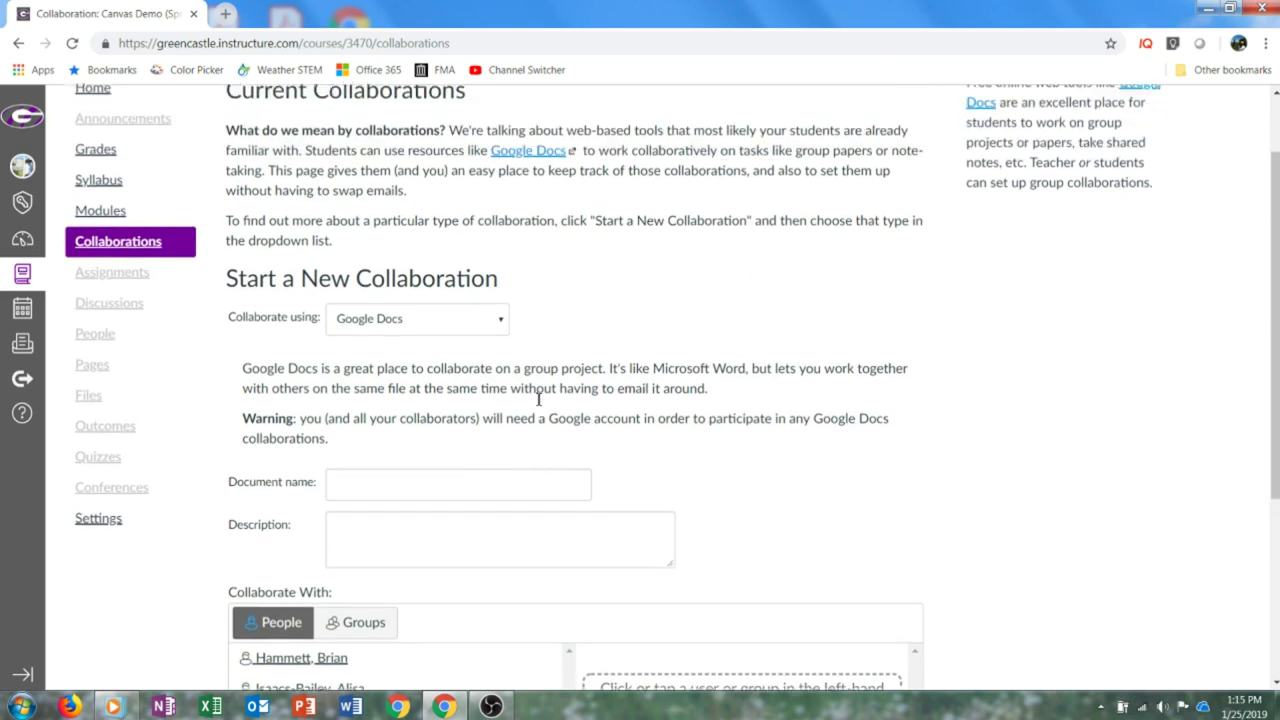
left_click(502, 331)
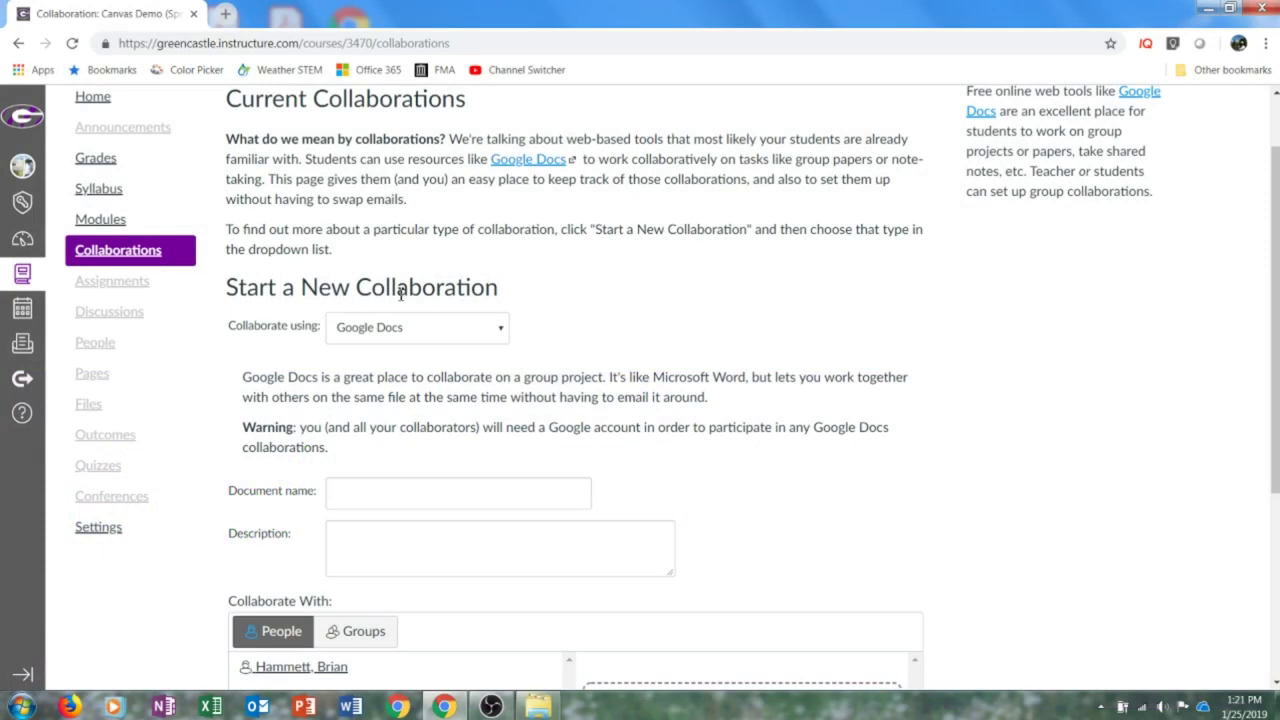
Step: Keep Google Docs and enter name 'Google Docs Collaboration', description 'Example Google Docs Collaboration'
left_click(497, 333)
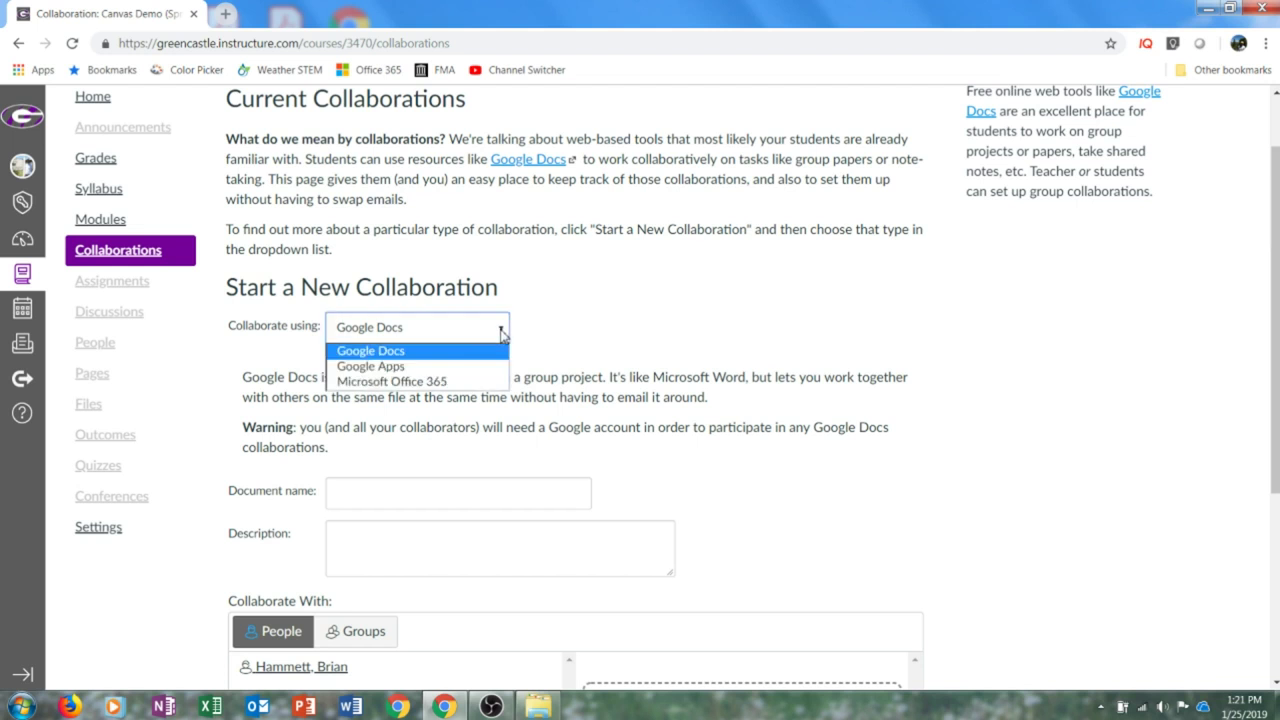
left_click(468, 352)
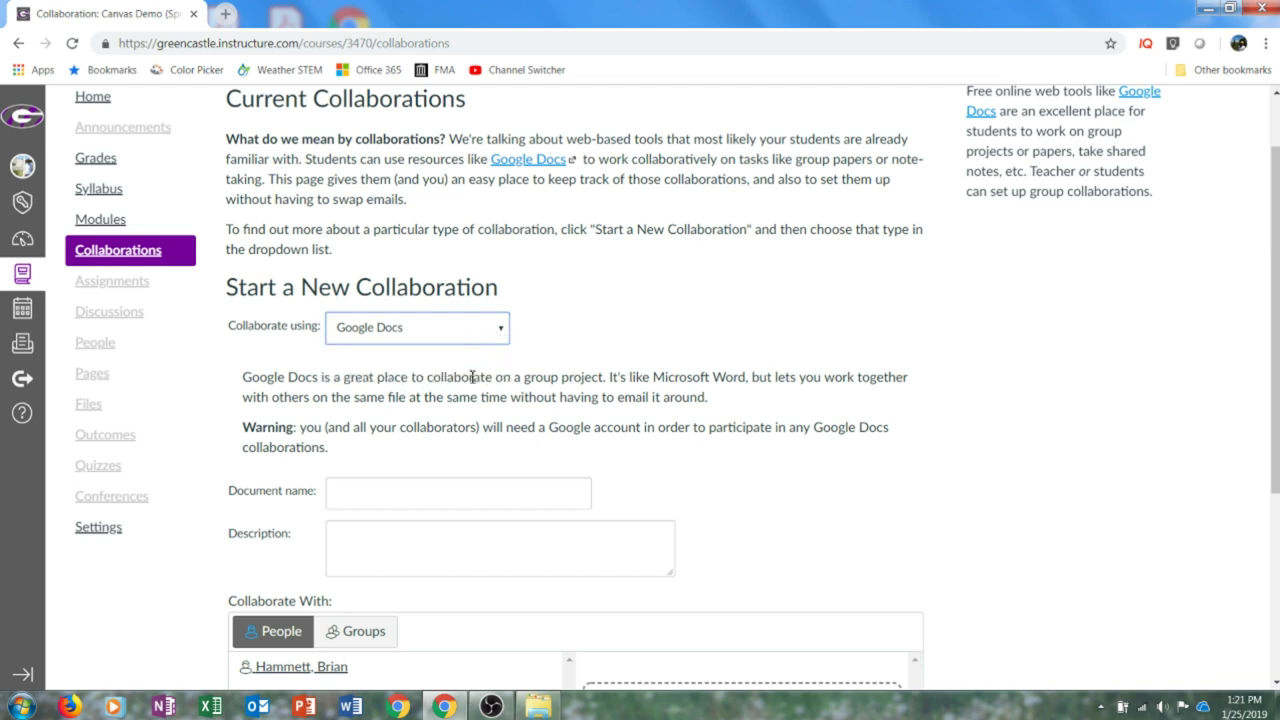
left_click(459, 490)
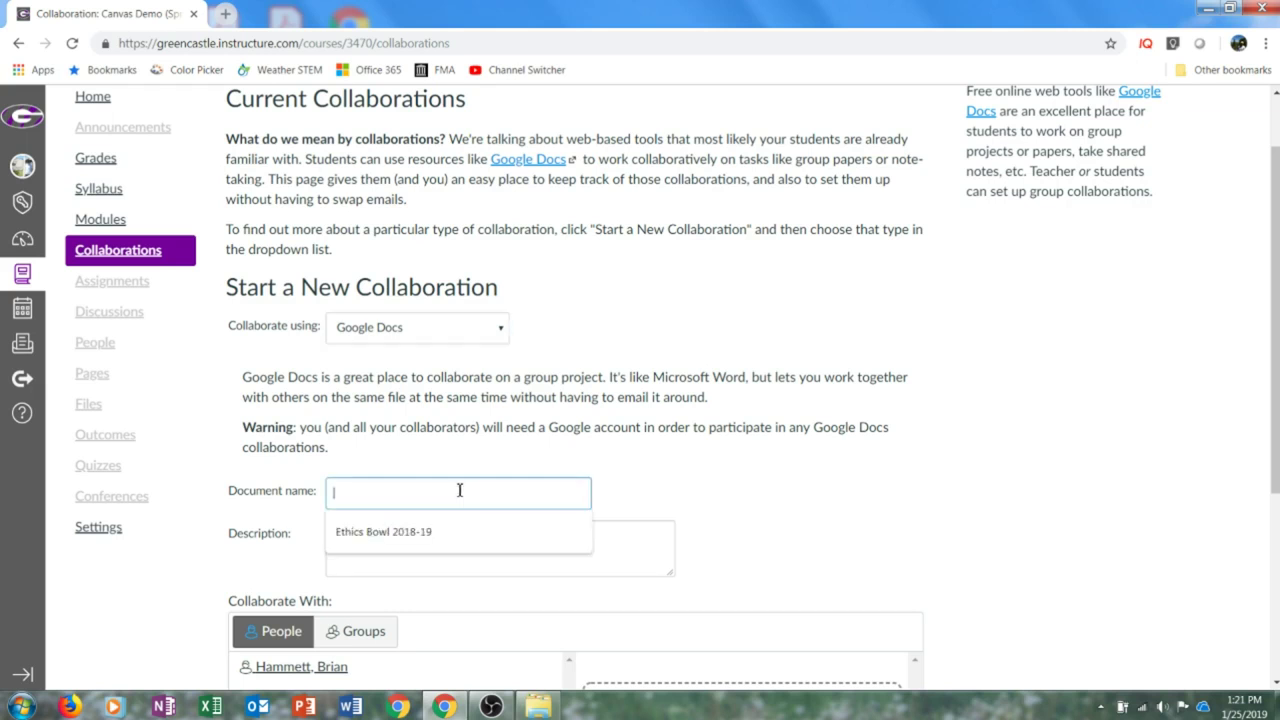
type("Google Docs Collaboration")
key("Tab")
type("Example Google Docs Collaboration")
scroll(436, 283, "up", 1)
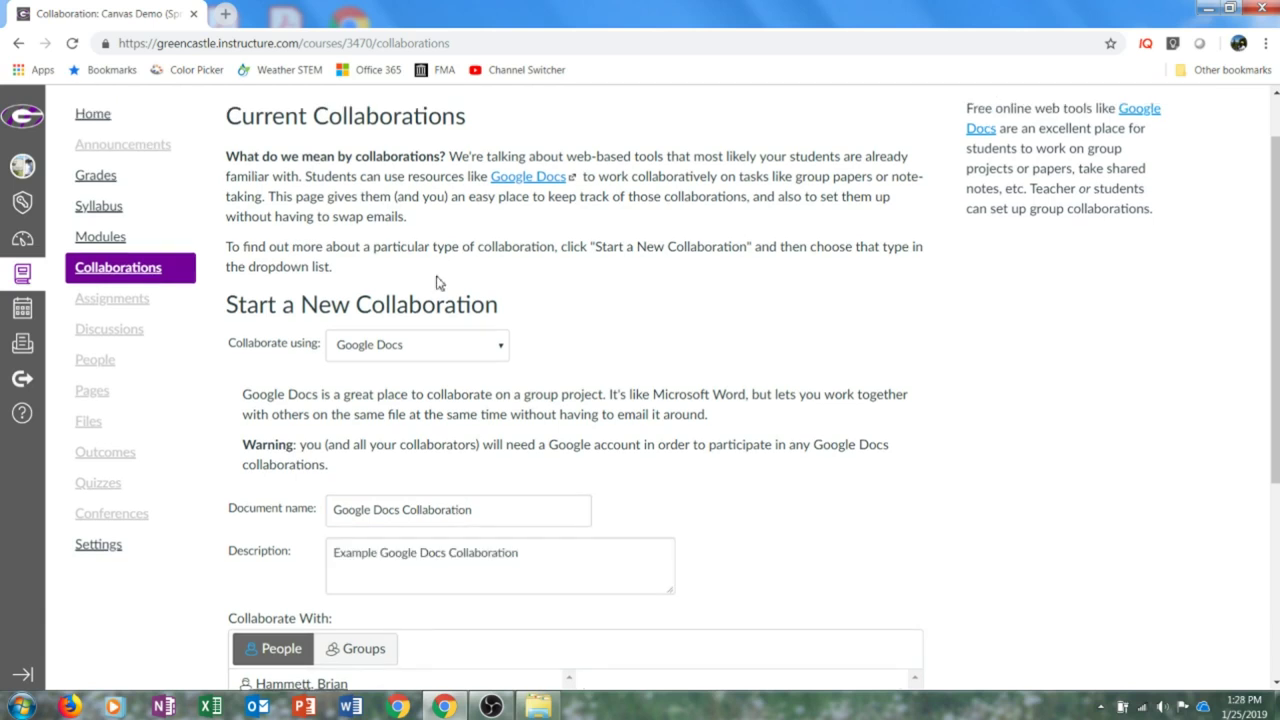
scroll(436, 283, "down", 3)
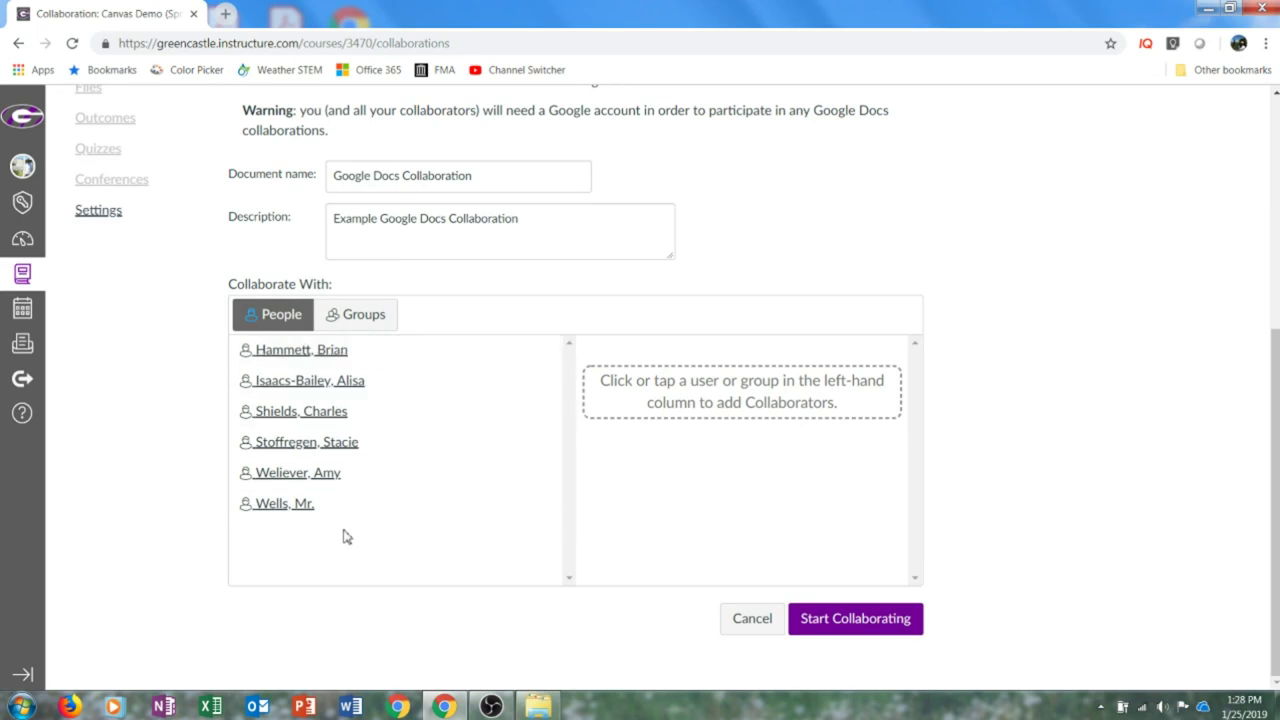
Step: Check the Groups list, then add each of the six people from the People list as collaborators
left_click(340, 316)
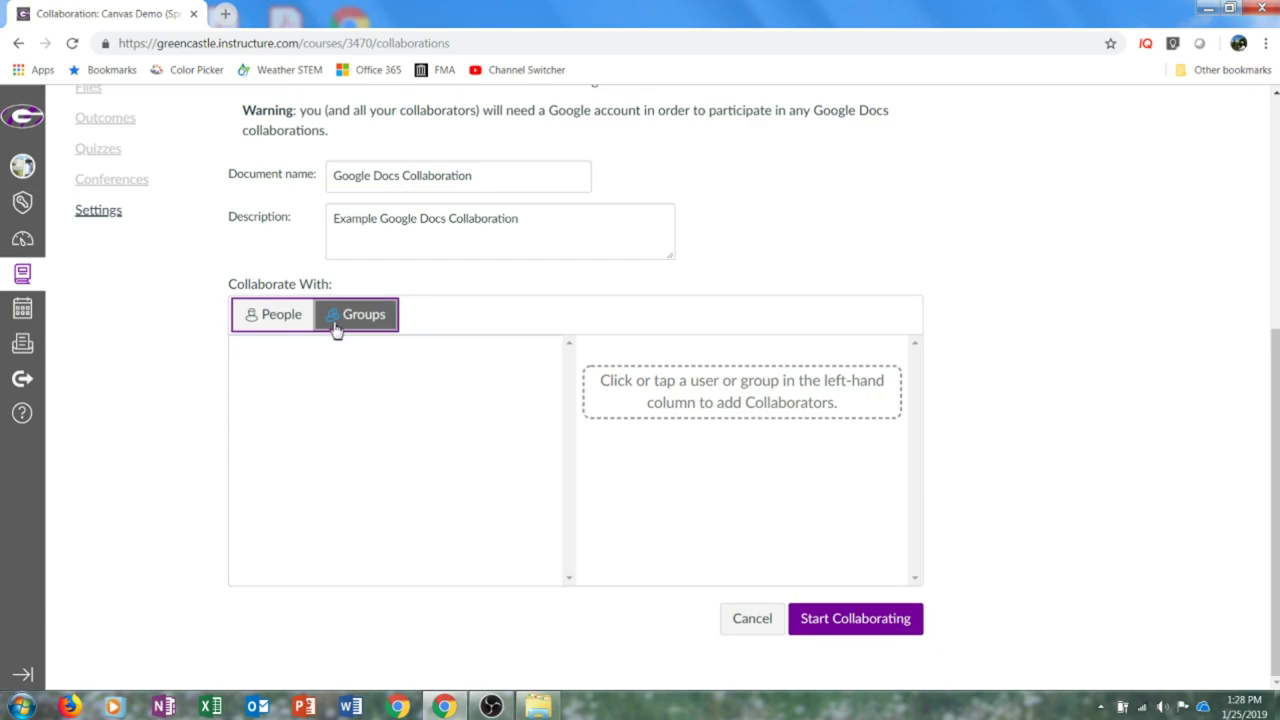
left_click(295, 324)
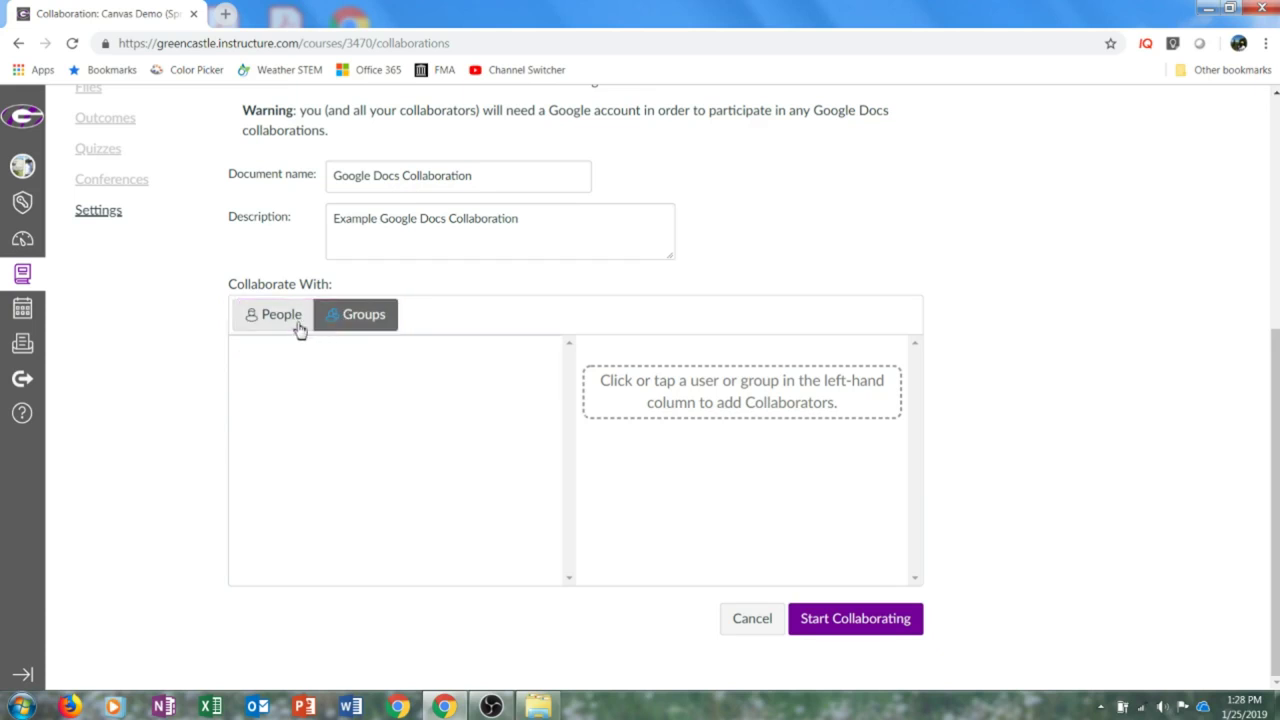
left_click(295, 324)
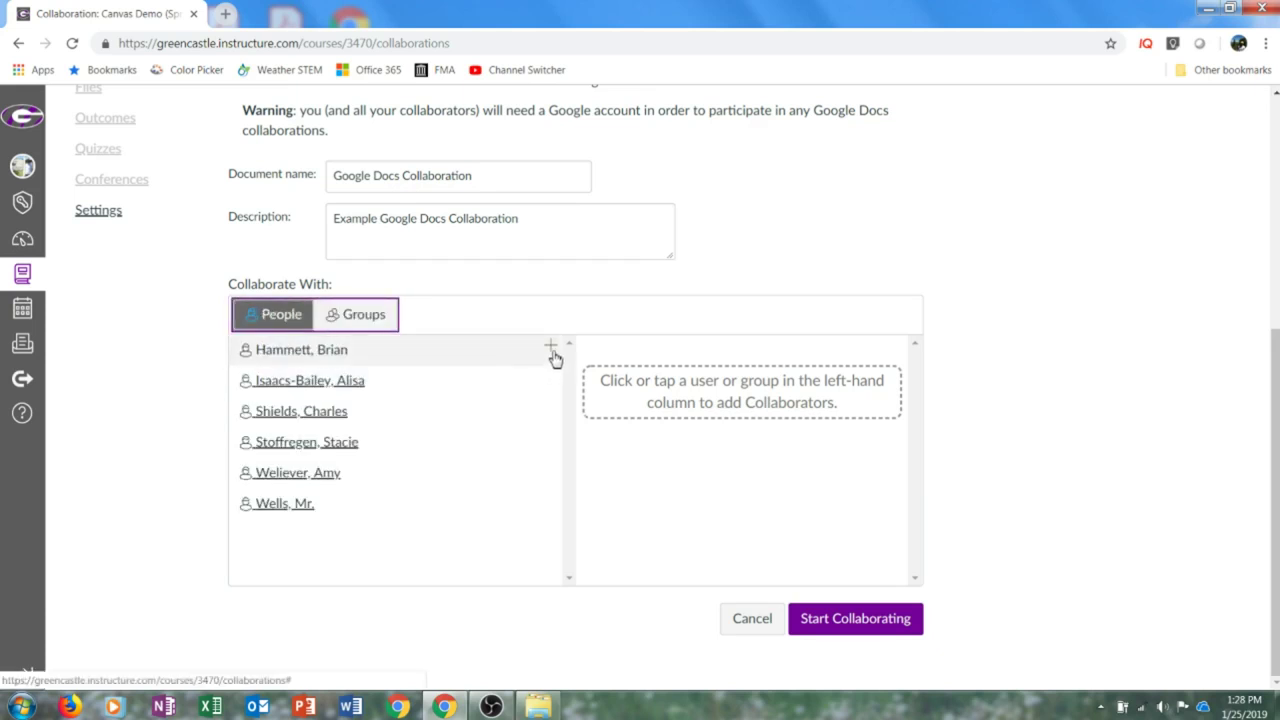
left_click(551, 355)
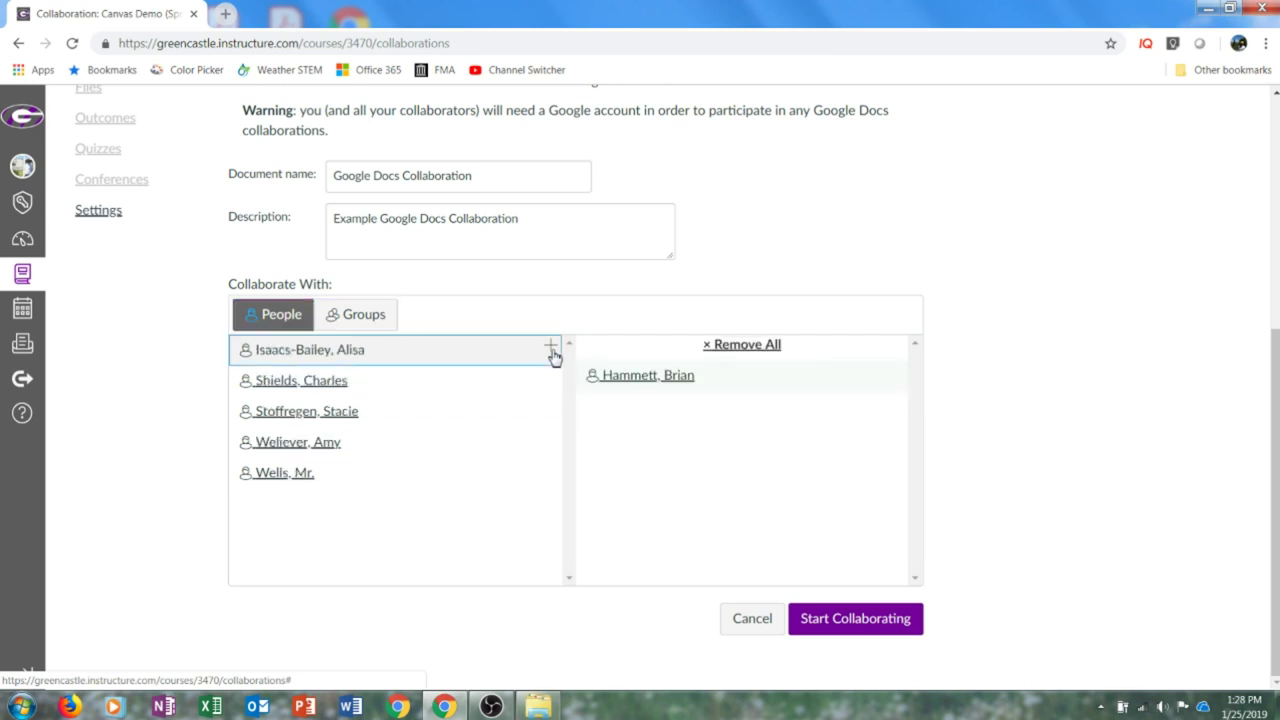
left_click(322, 362)
left_click(312, 390)
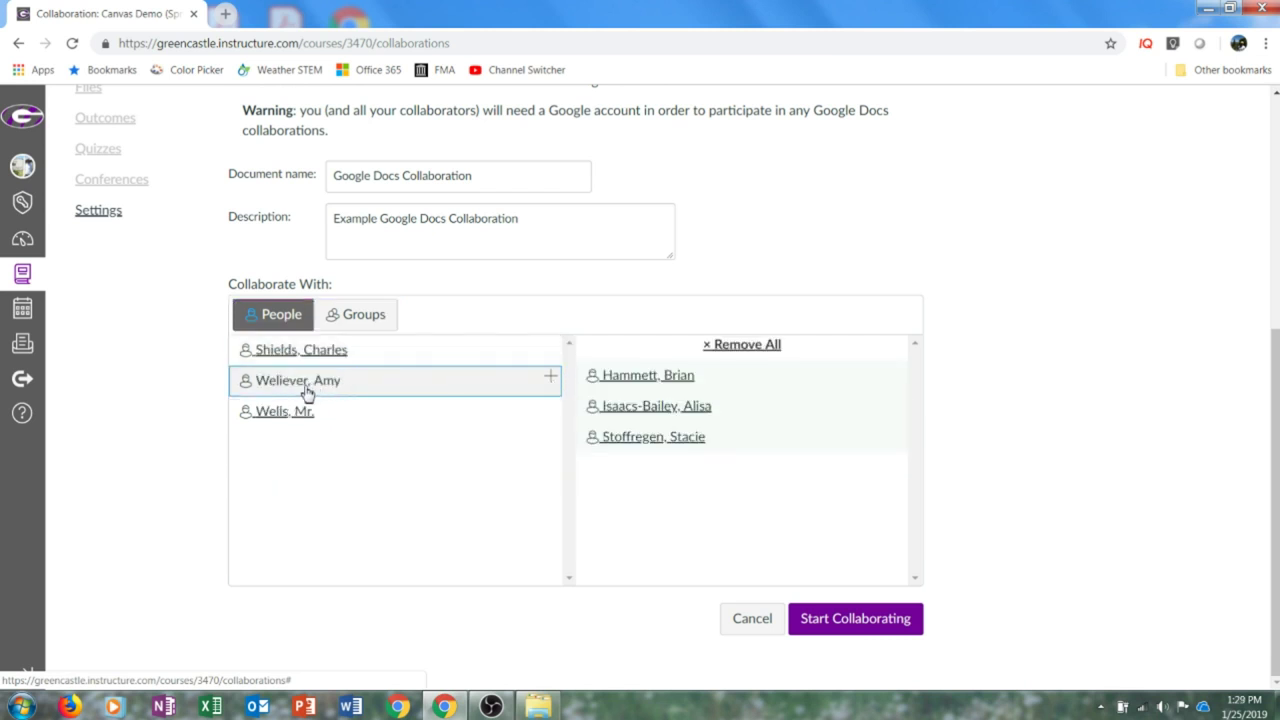
left_click(302, 392)
left_click(297, 394)
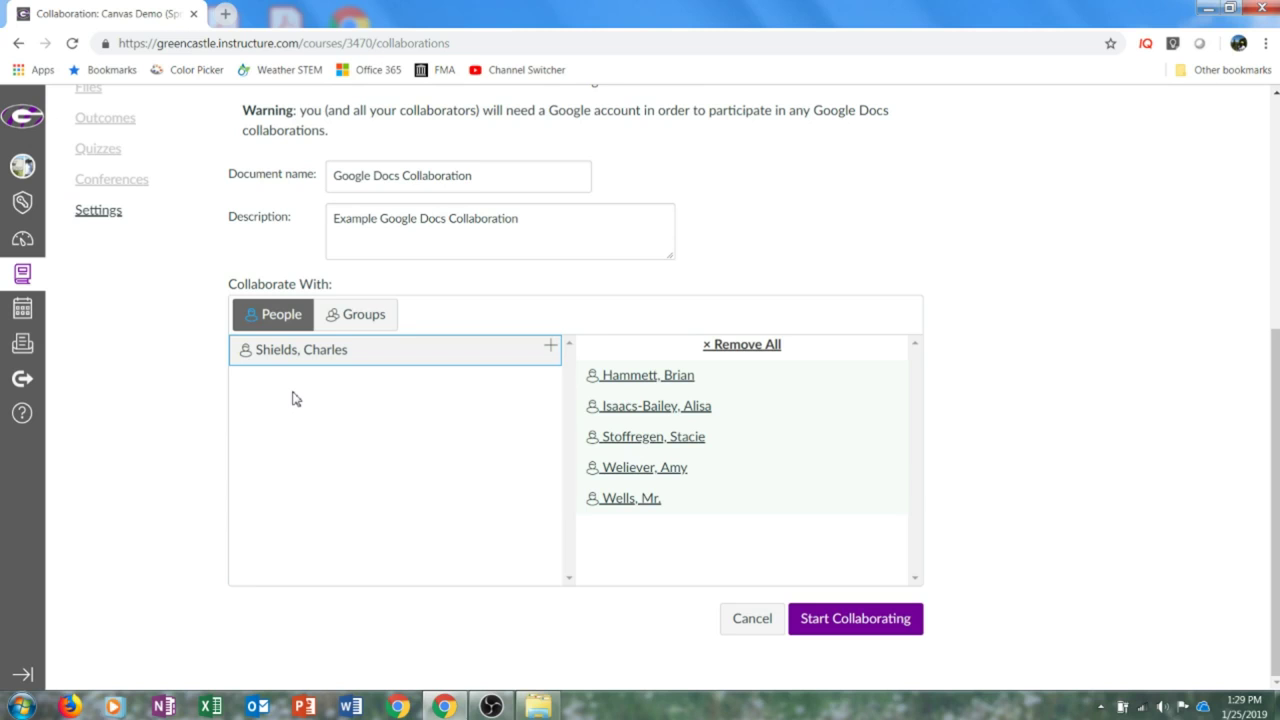
left_click(337, 356)
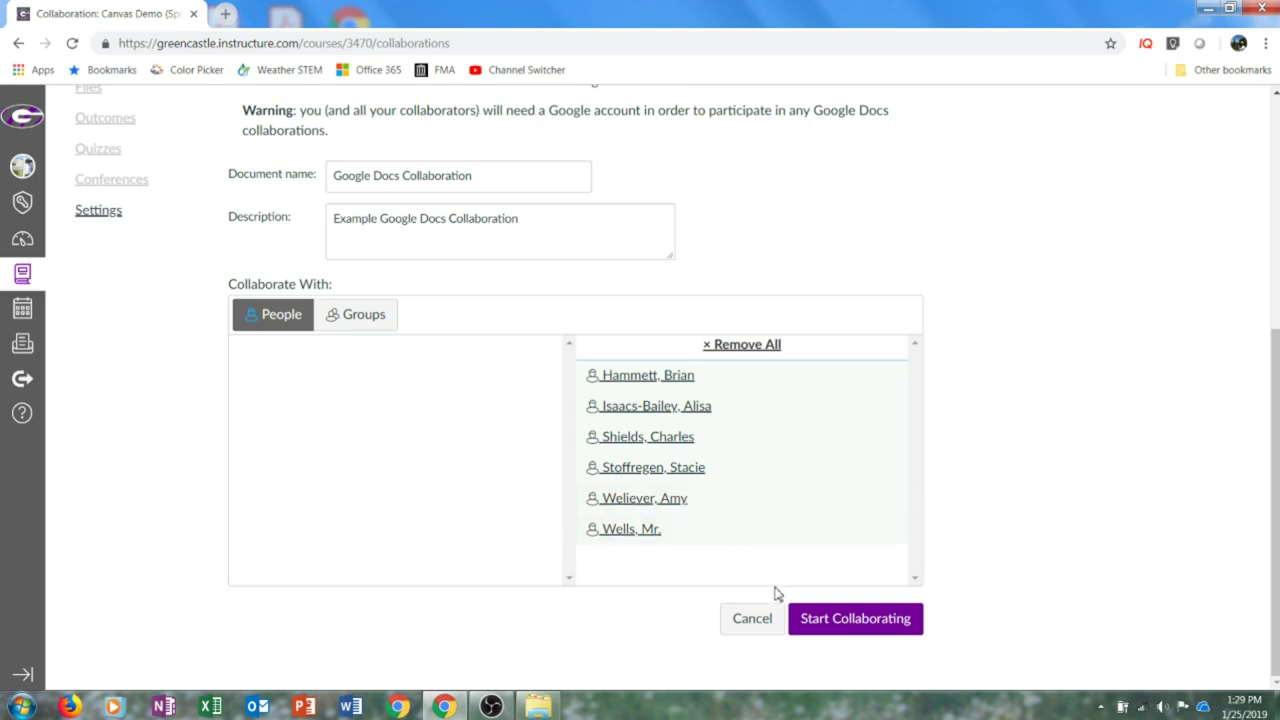
Step: Start collaborating to create the blank Google Doc, then return to the Canvas collaborations list
left_click(820, 621)
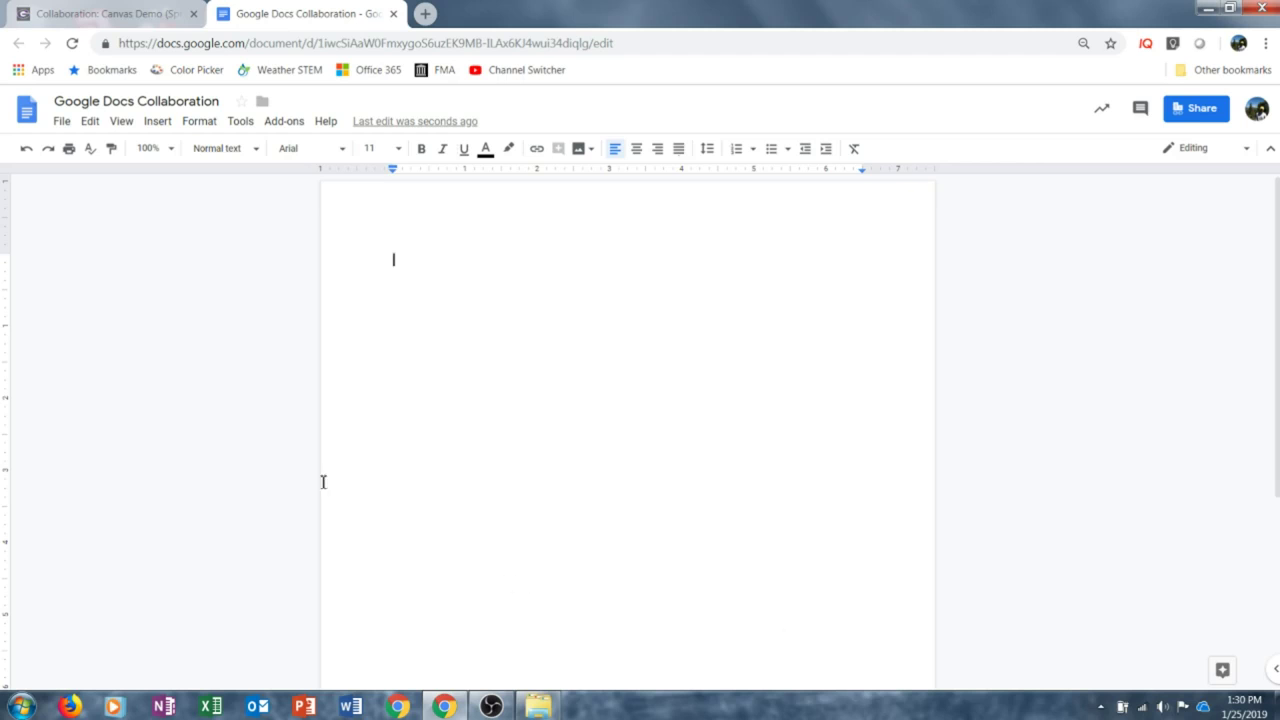
left_click(58, 12)
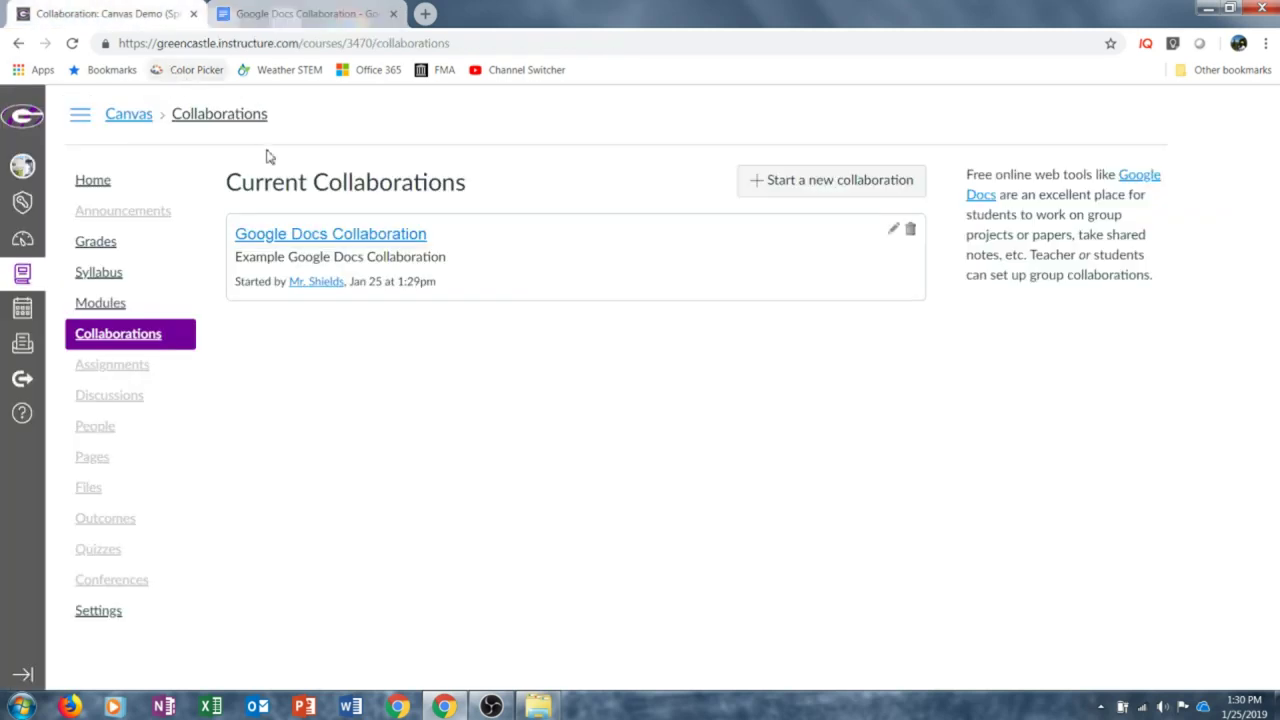
Step: Reopen Google Docs Collaboration from its listing, then close the document and return to Canvas
left_click(338, 246)
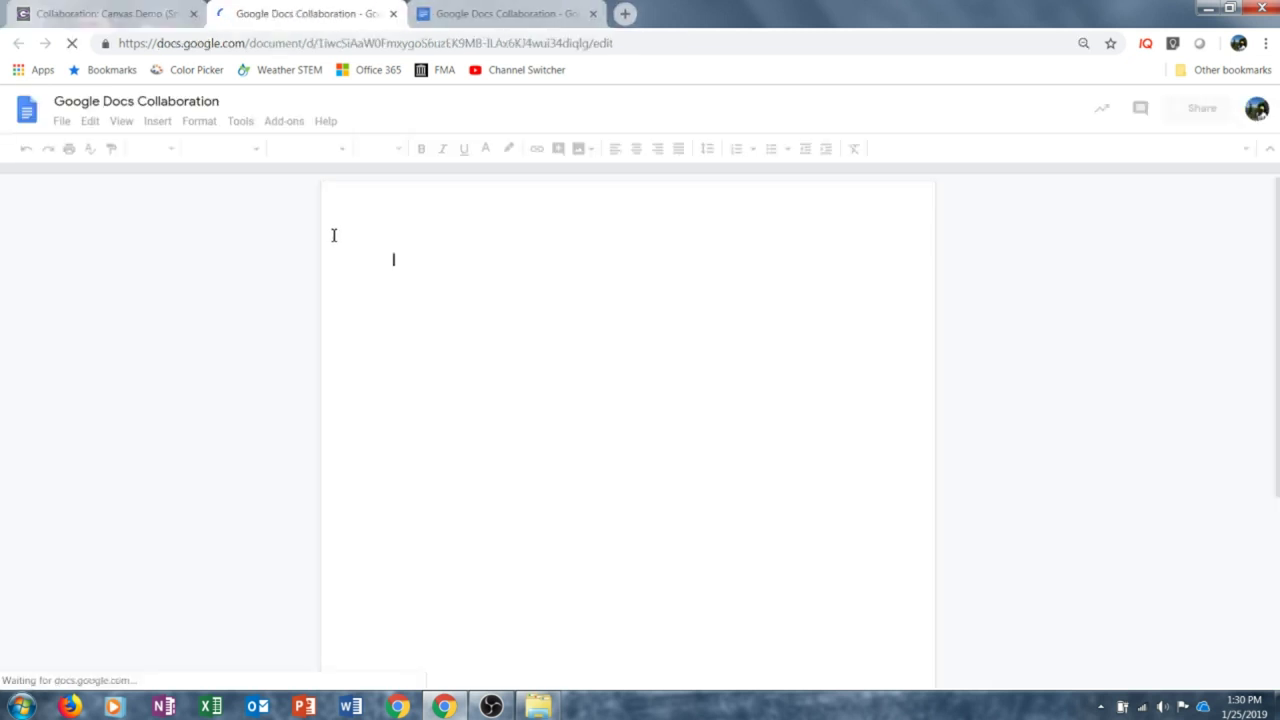
left_click(125, 14)
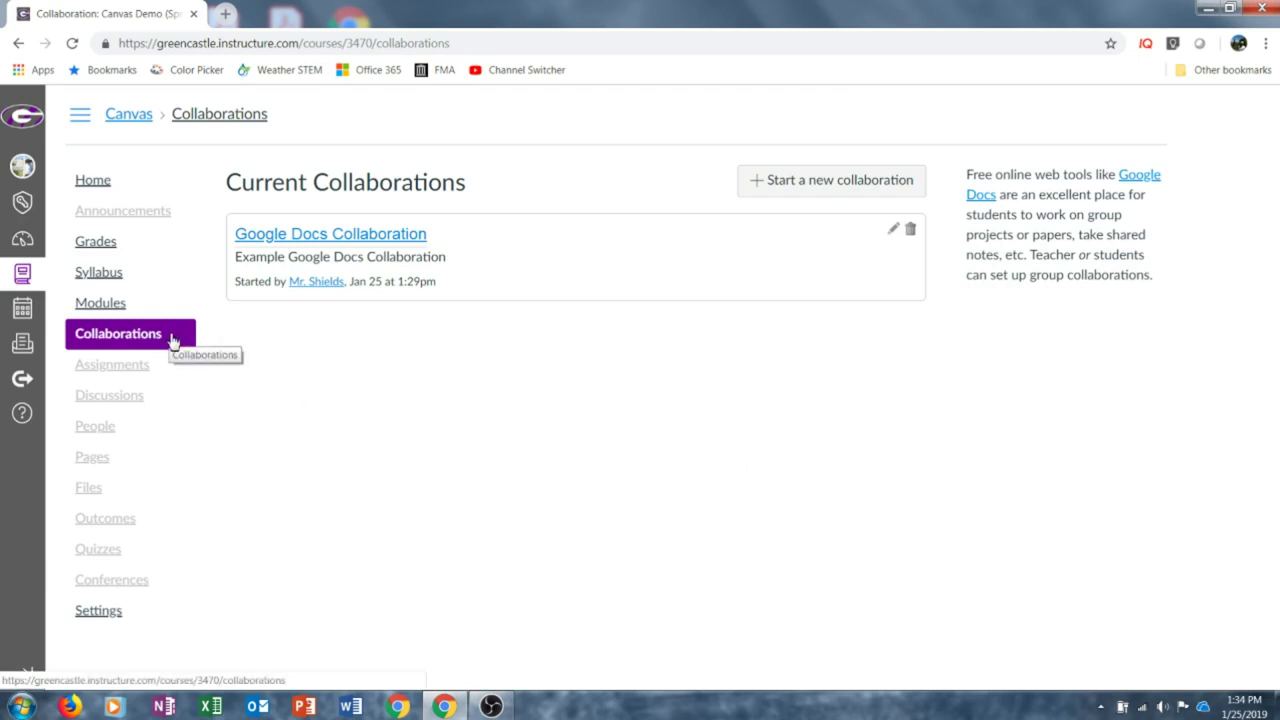
Step: Start a new collaboration using Google Apps with the kind set to Presentation
left_click(869, 197)
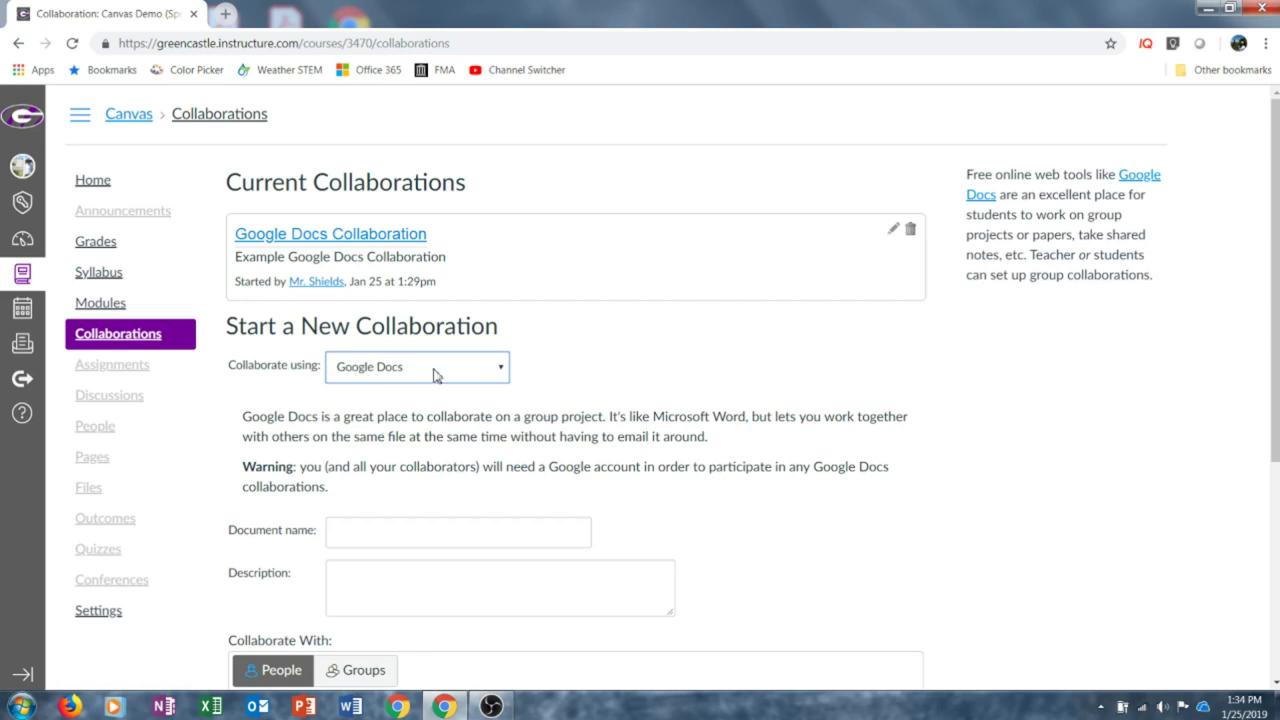
left_click(503, 370)
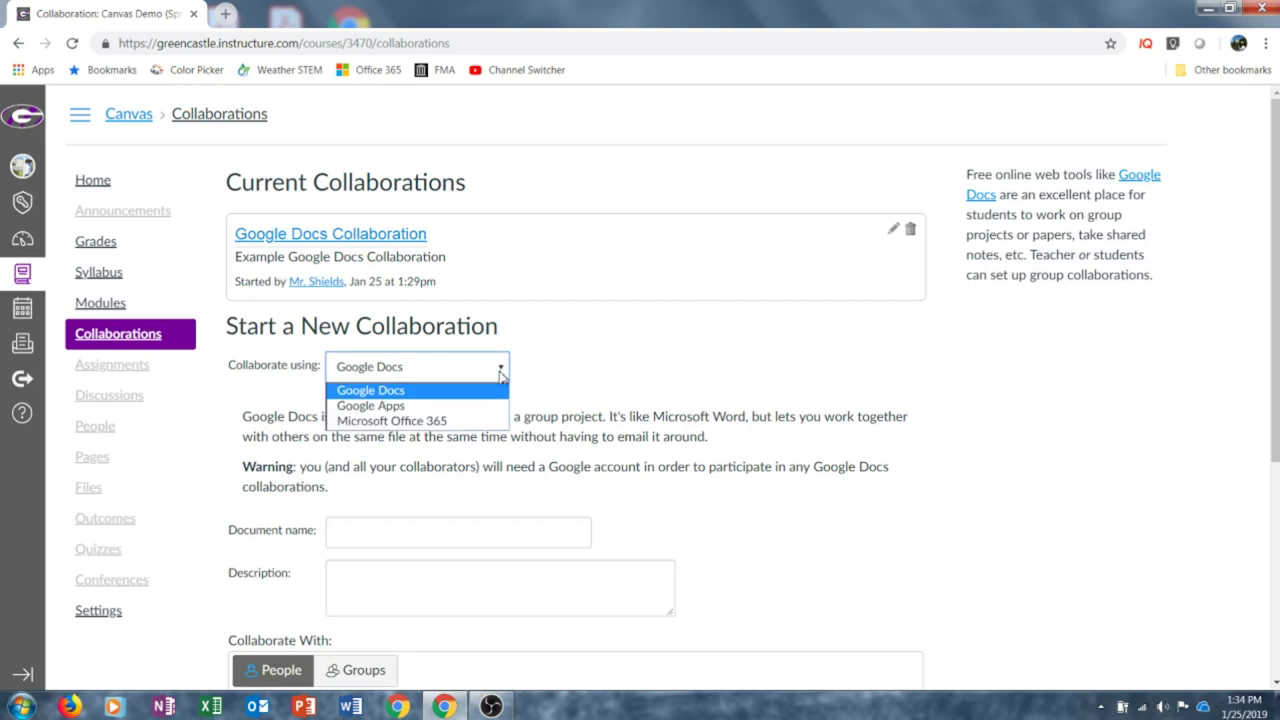
left_click(449, 407)
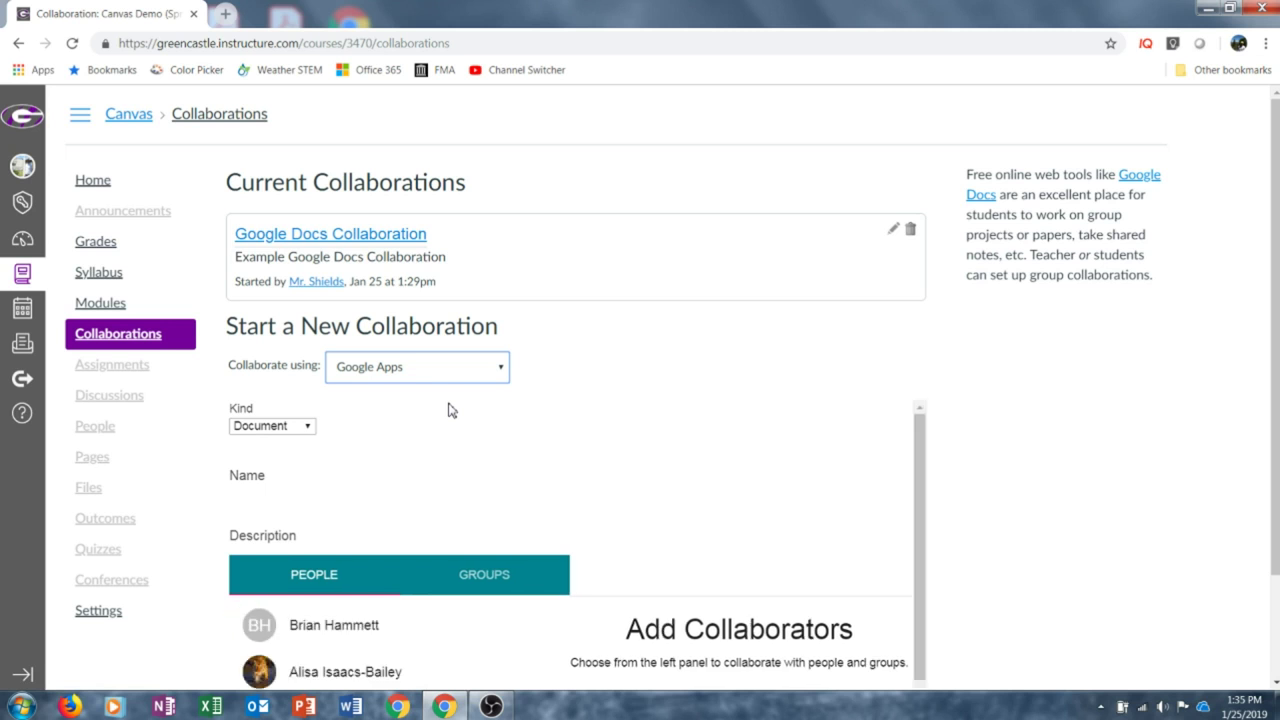
scroll(454, 409, "down", 1)
scroll(459, 404, "up", 1)
left_click(310, 427)
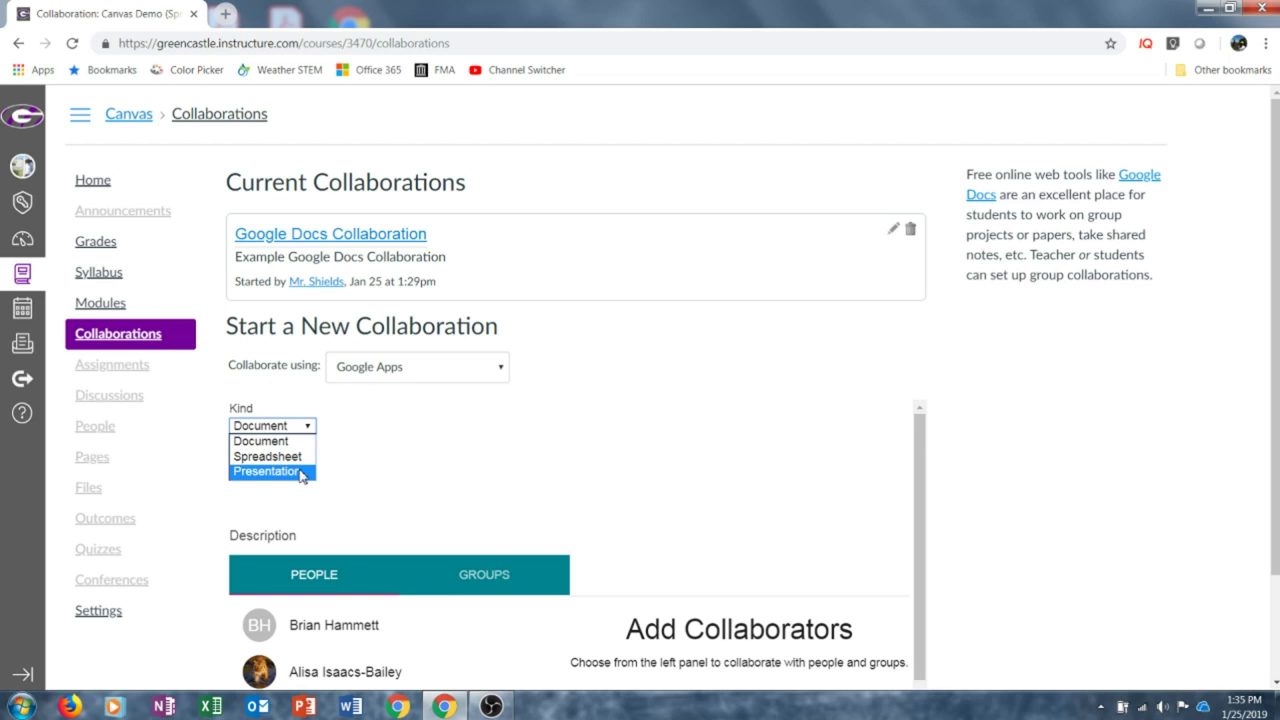
left_click(299, 473)
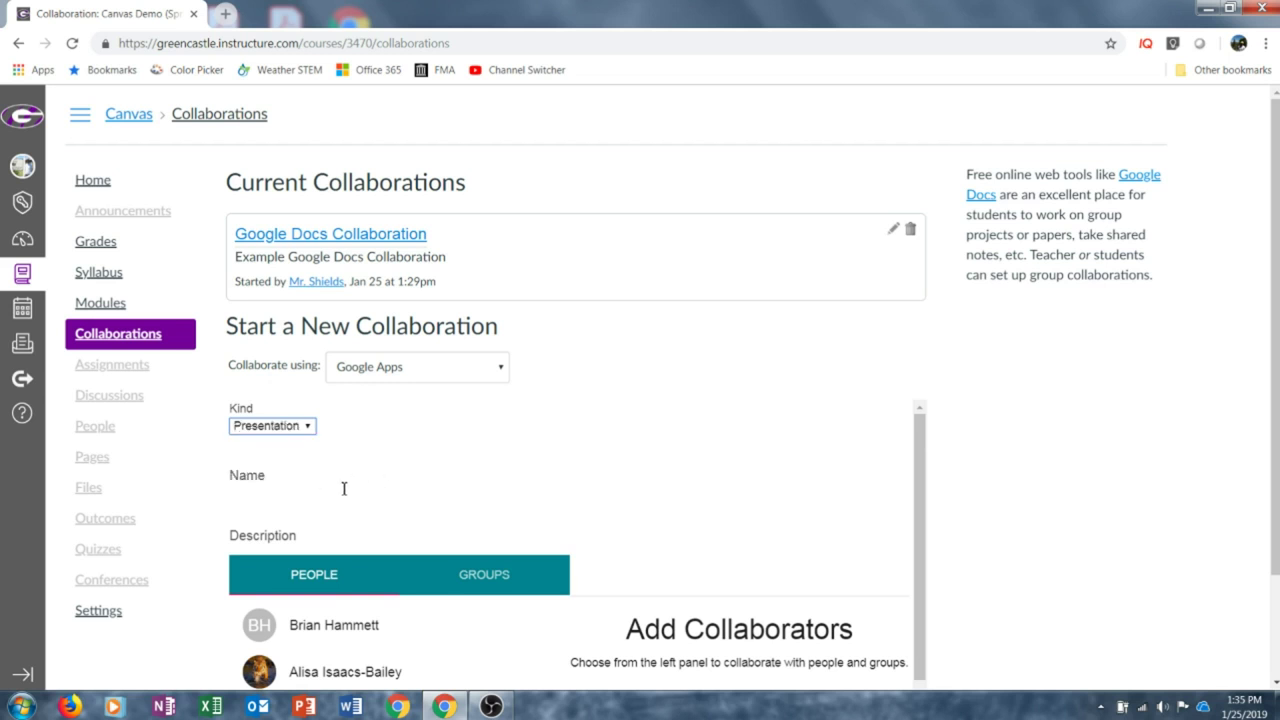
Step: Name it 'Google Slides Collaboration' with description 'Collaboration using Google Slides'
left_click(262, 477)
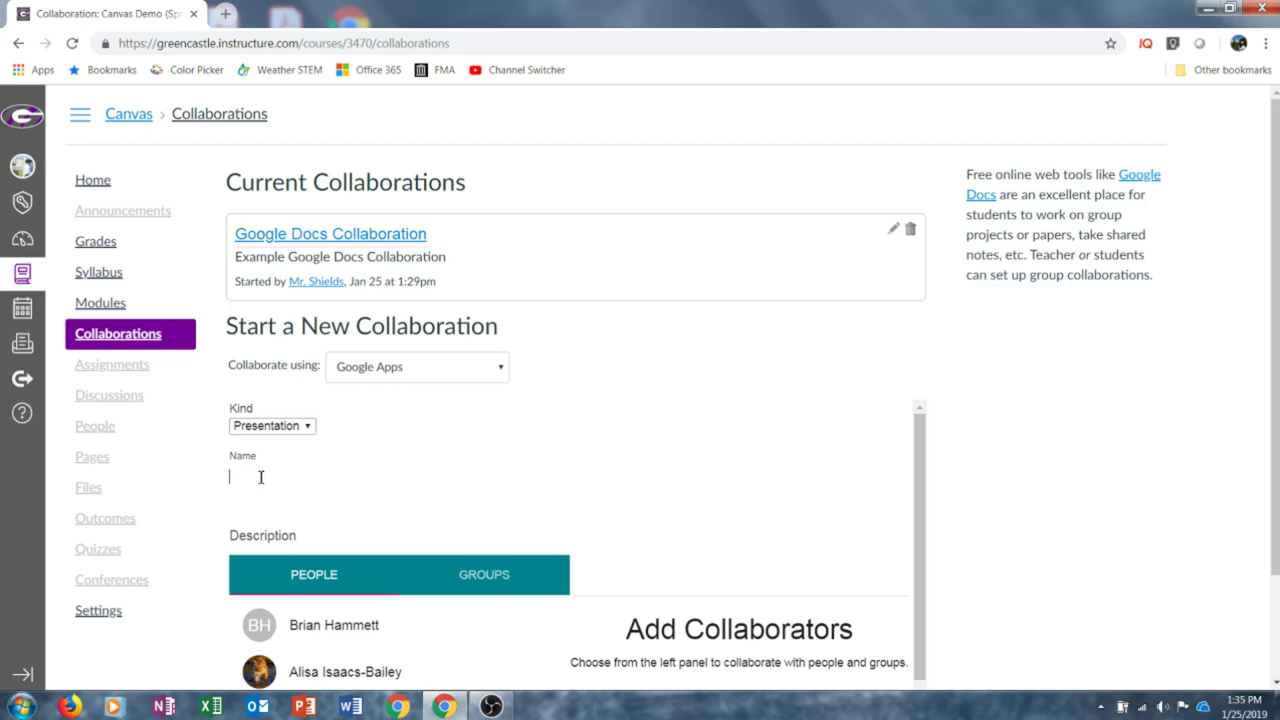
type("Google Slides Collaboration")
key("Tab")
type("Collaboration using Google Slides")
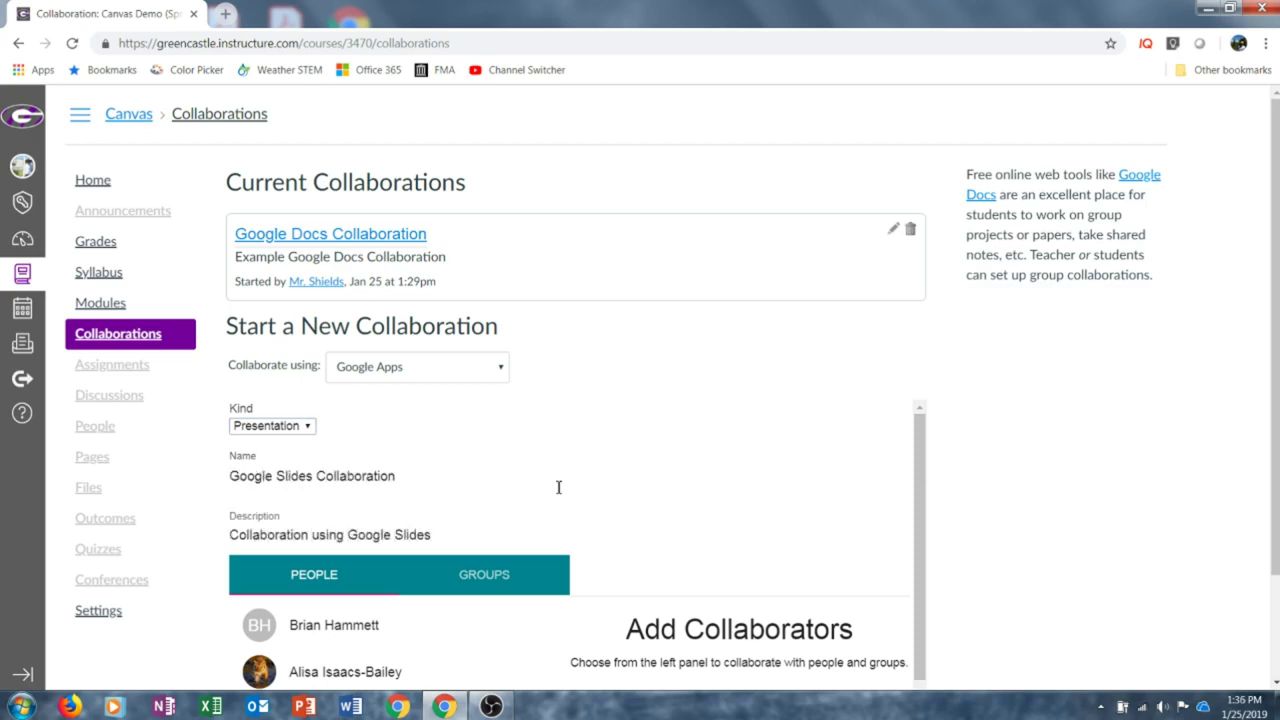
scroll(556, 489, "down", 2)
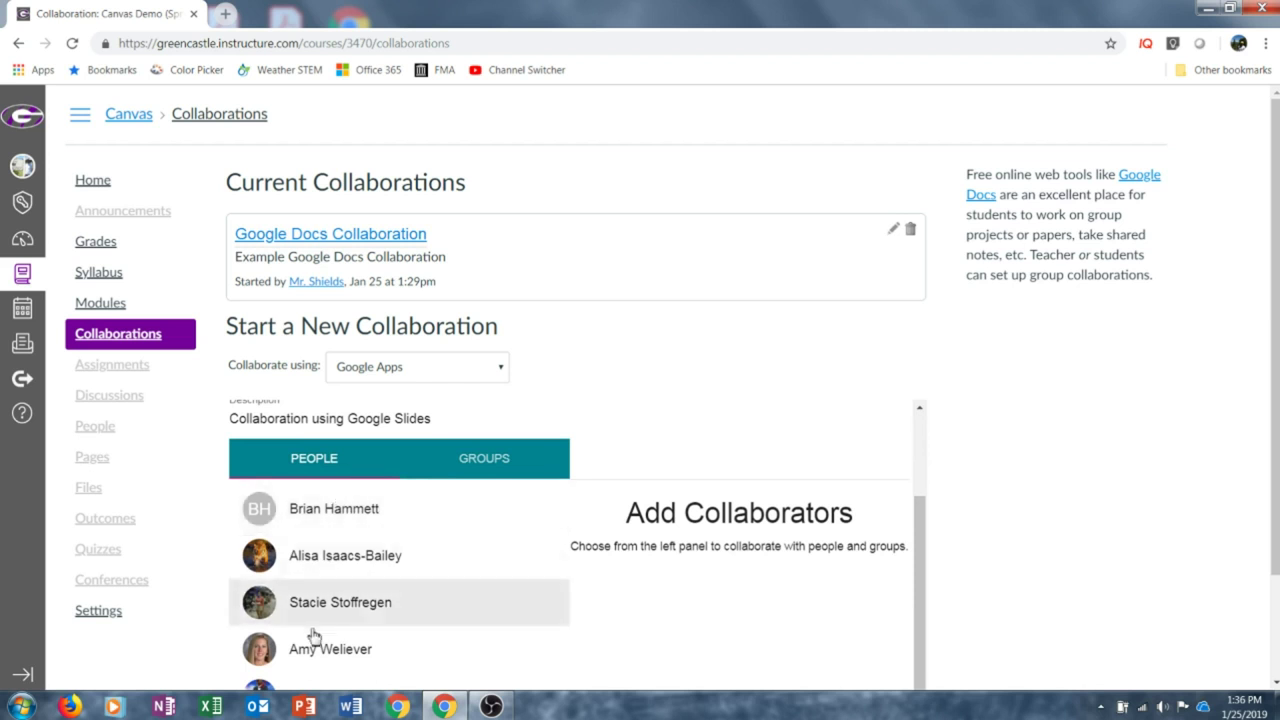
Step: Add three students from the People list as collaborators and submit the collaboration
left_click(472, 462)
left_click(316, 576)
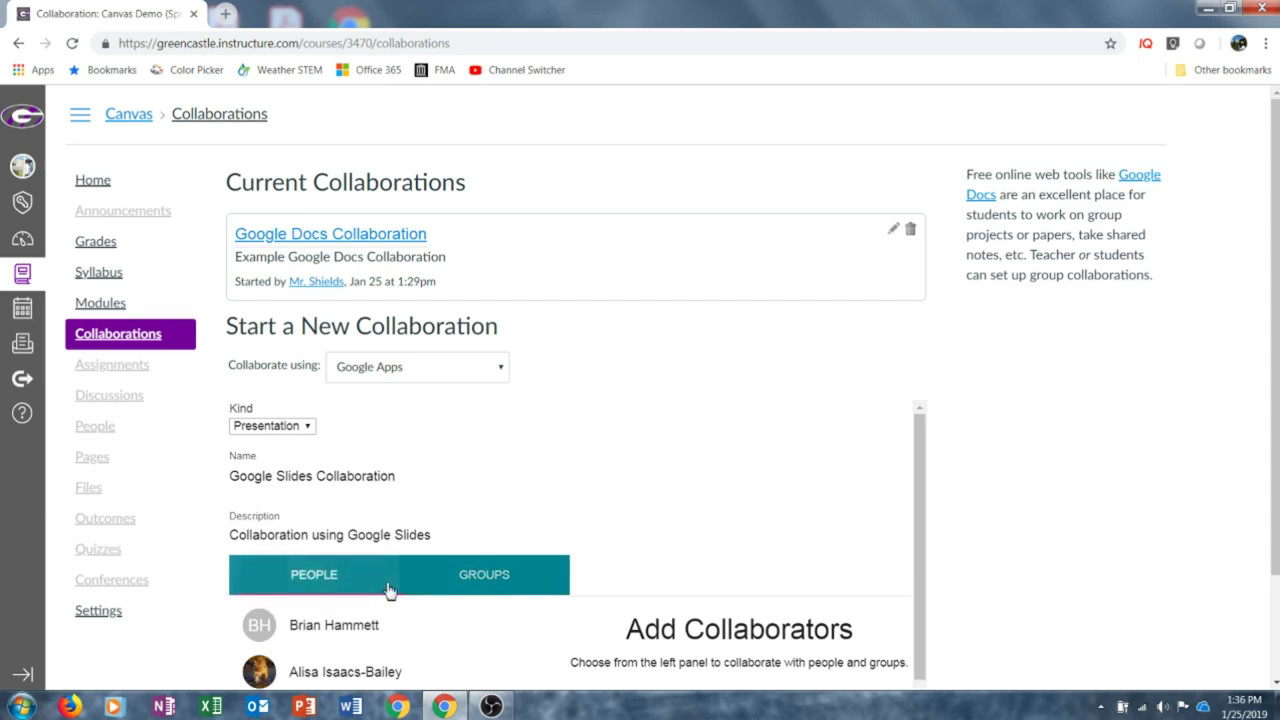
scroll(393, 590, "down", 3)
scroll(400, 595, "down", 1)
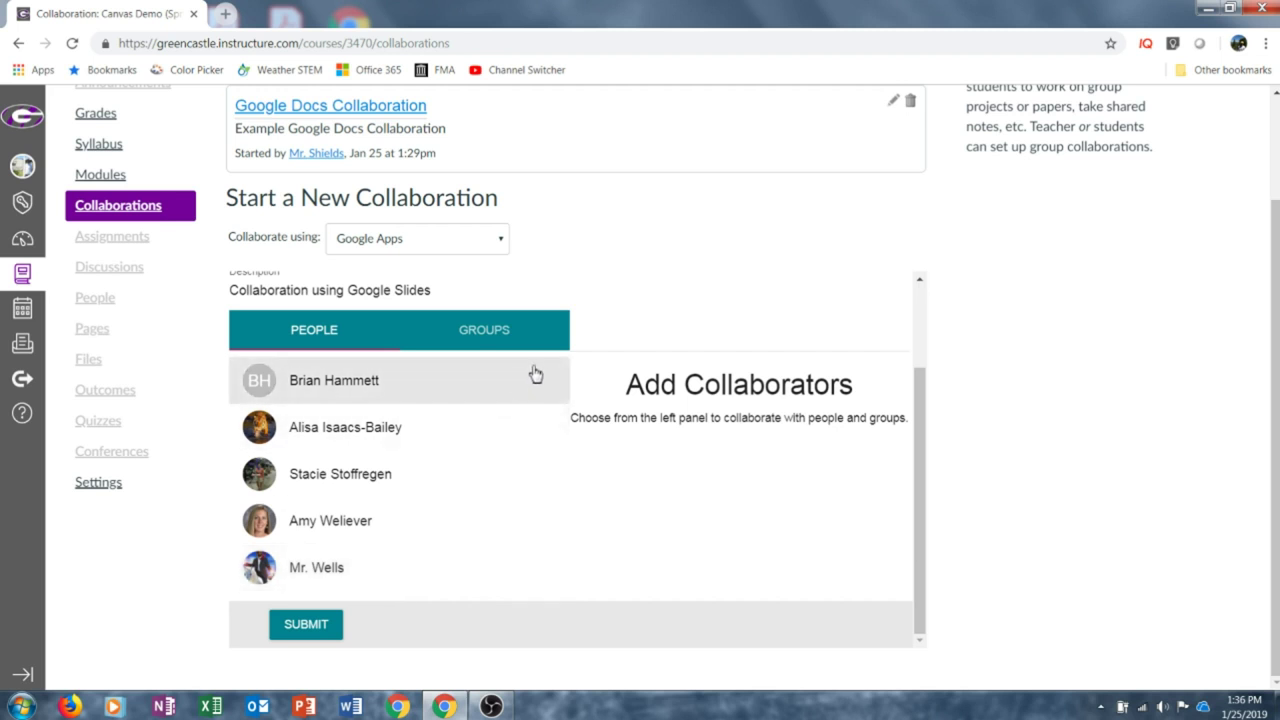
left_click(540, 381)
left_click(450, 424)
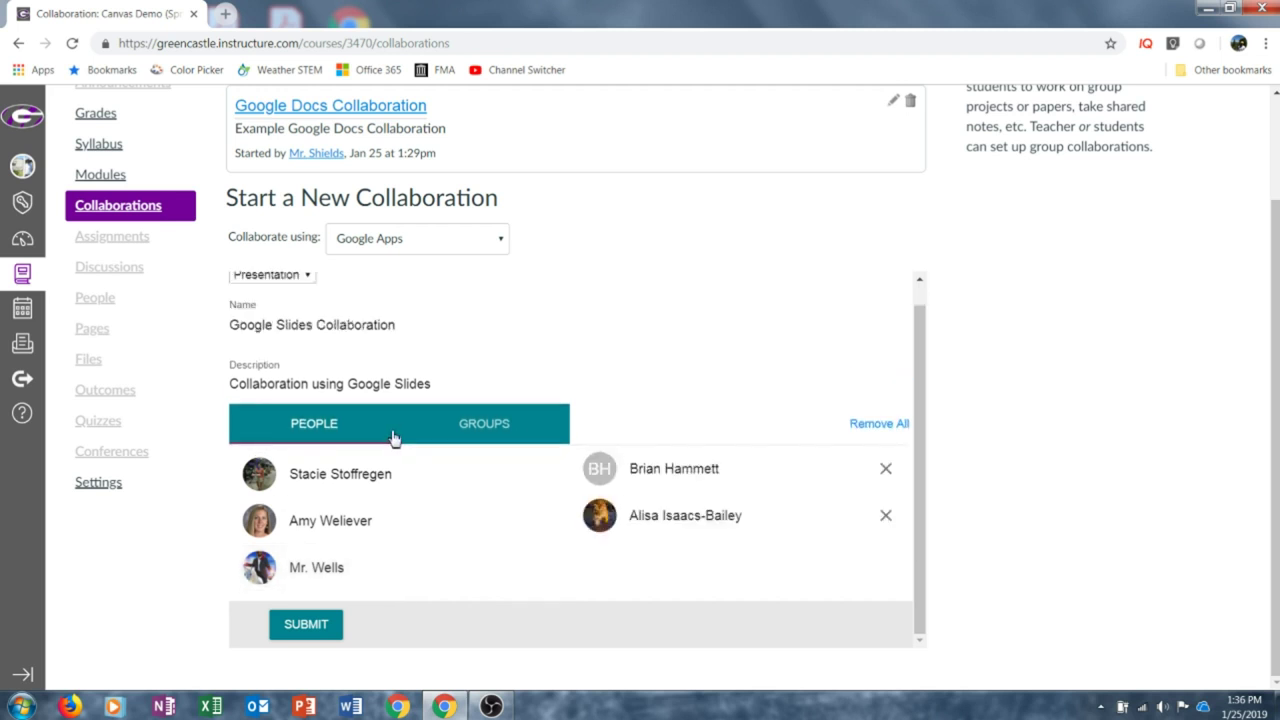
left_click(363, 481)
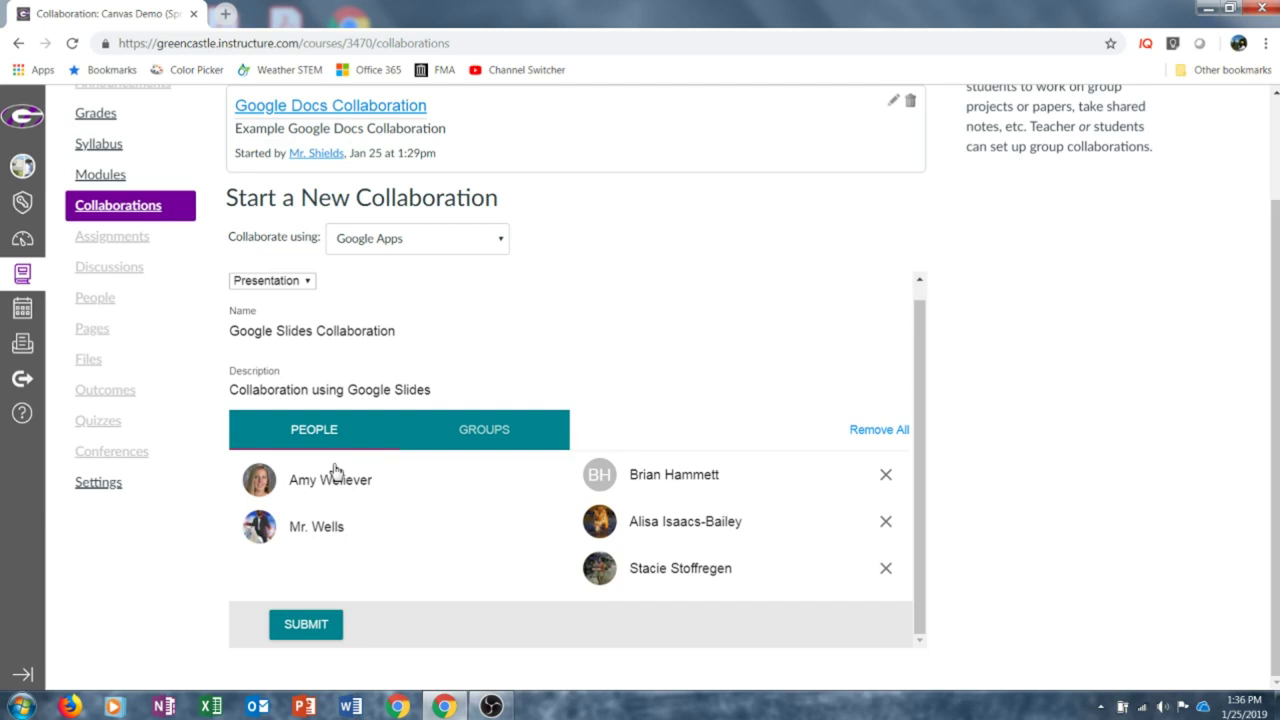
left_click(306, 636)
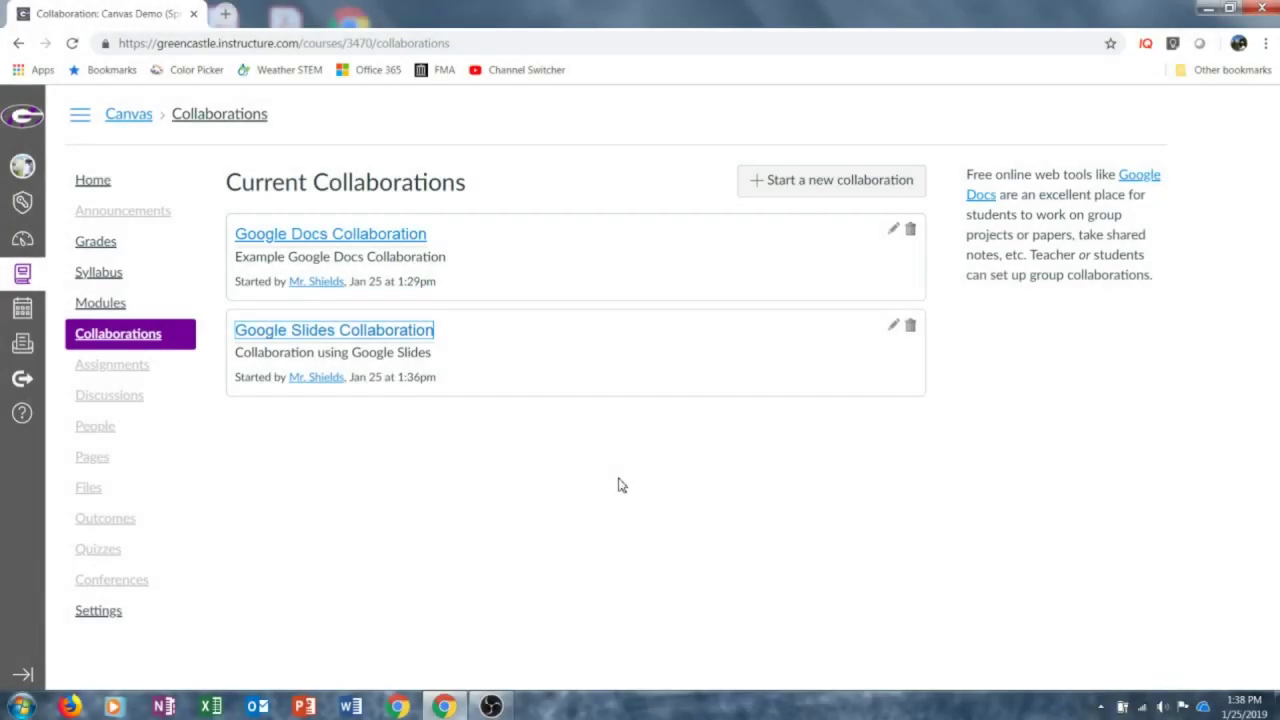
left_click(370, 331)
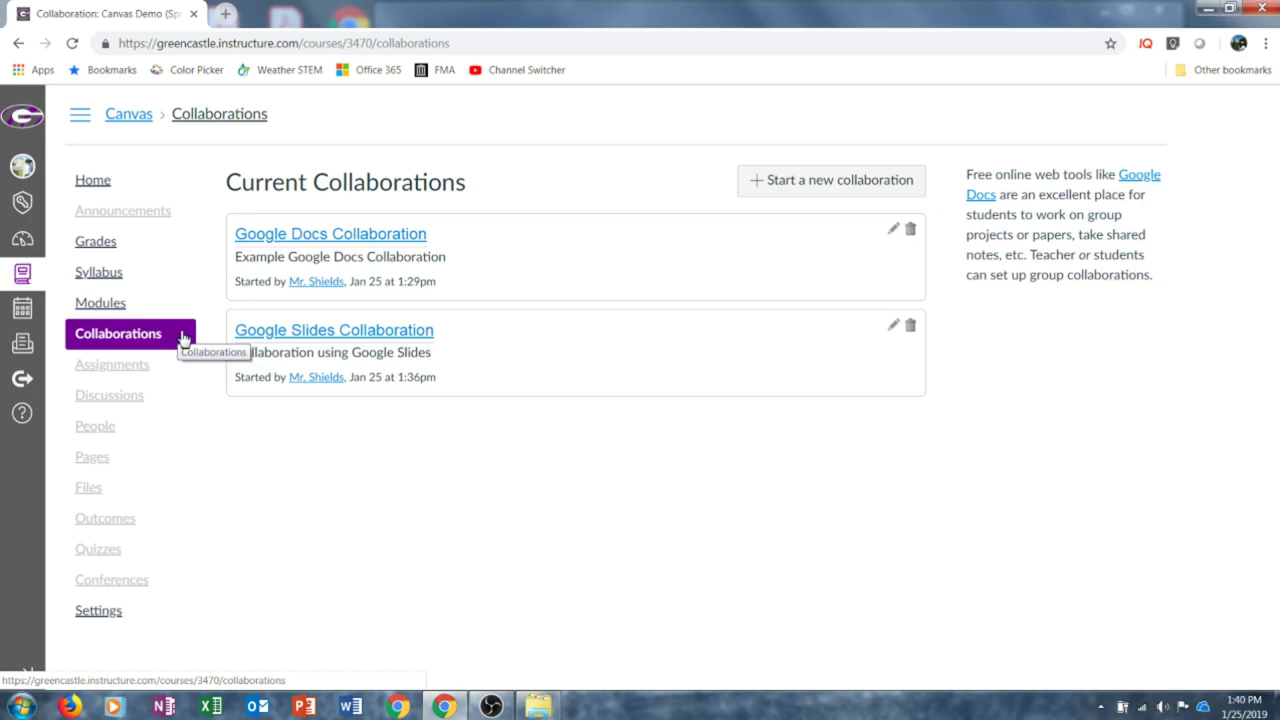
Step: Start a new Microsoft Office 365 collaboration with the type set to PowerPoint
left_click(818, 182)
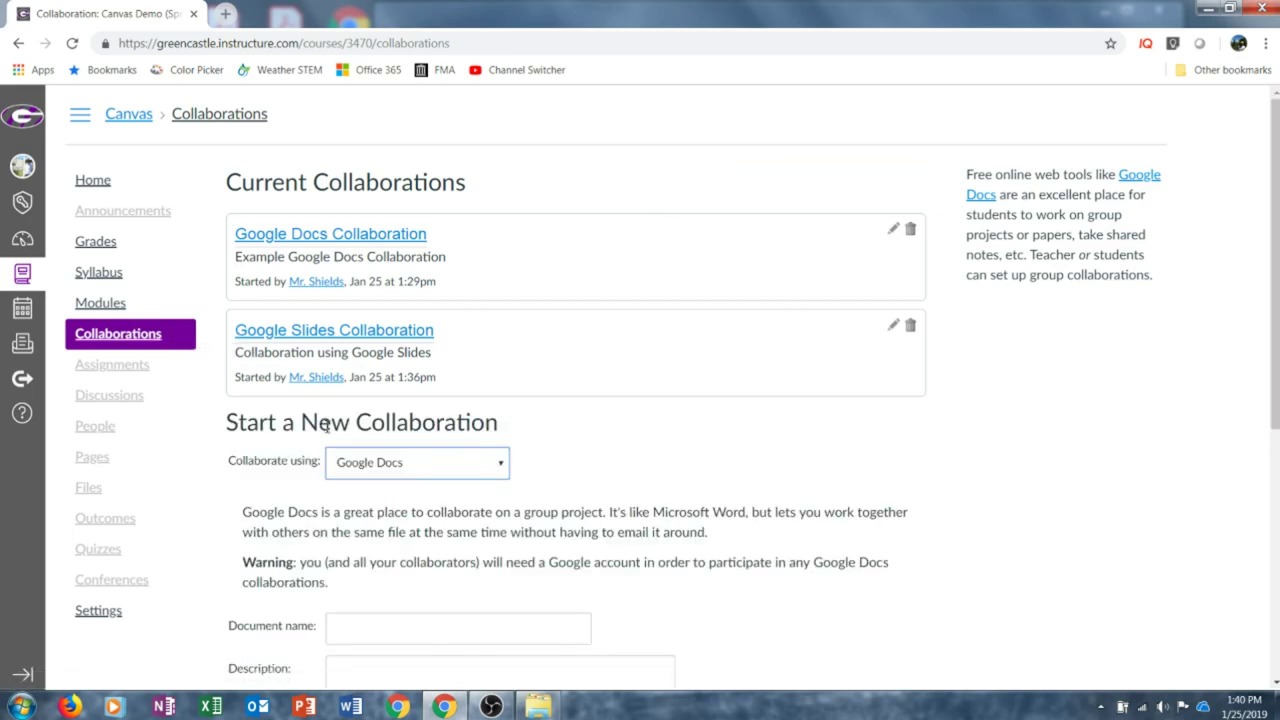
left_click(503, 468)
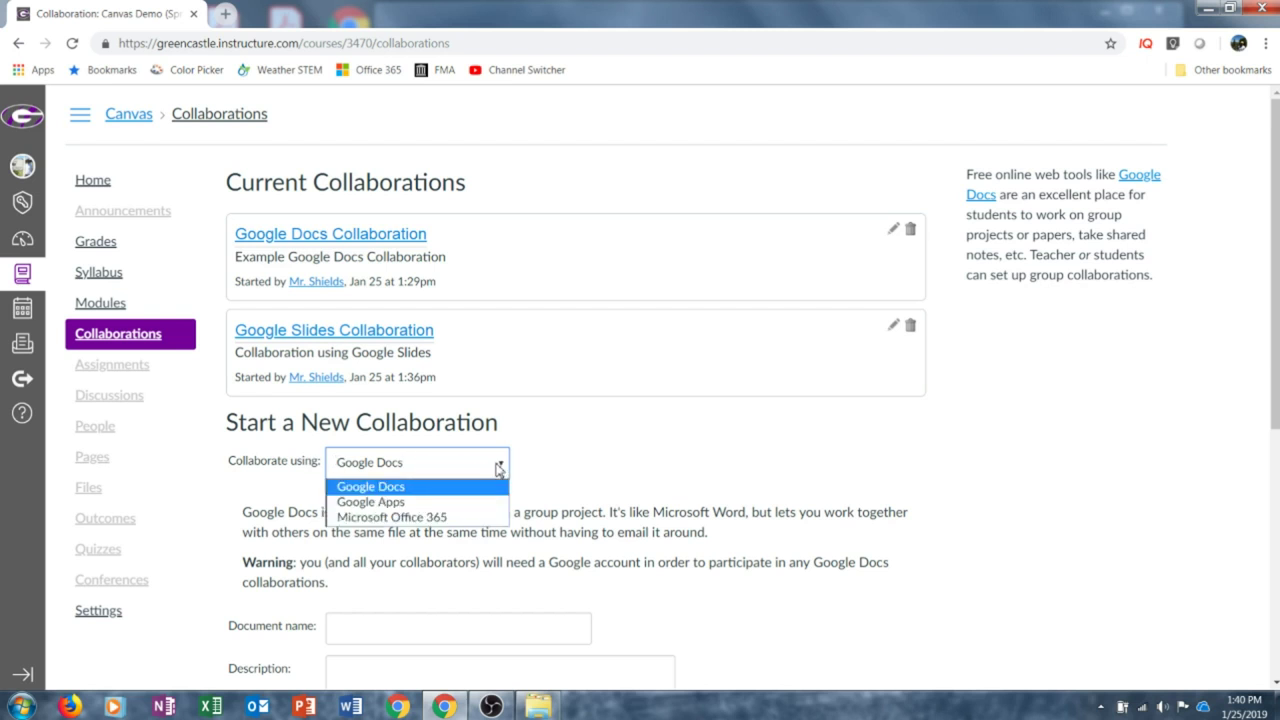
left_click(490, 517)
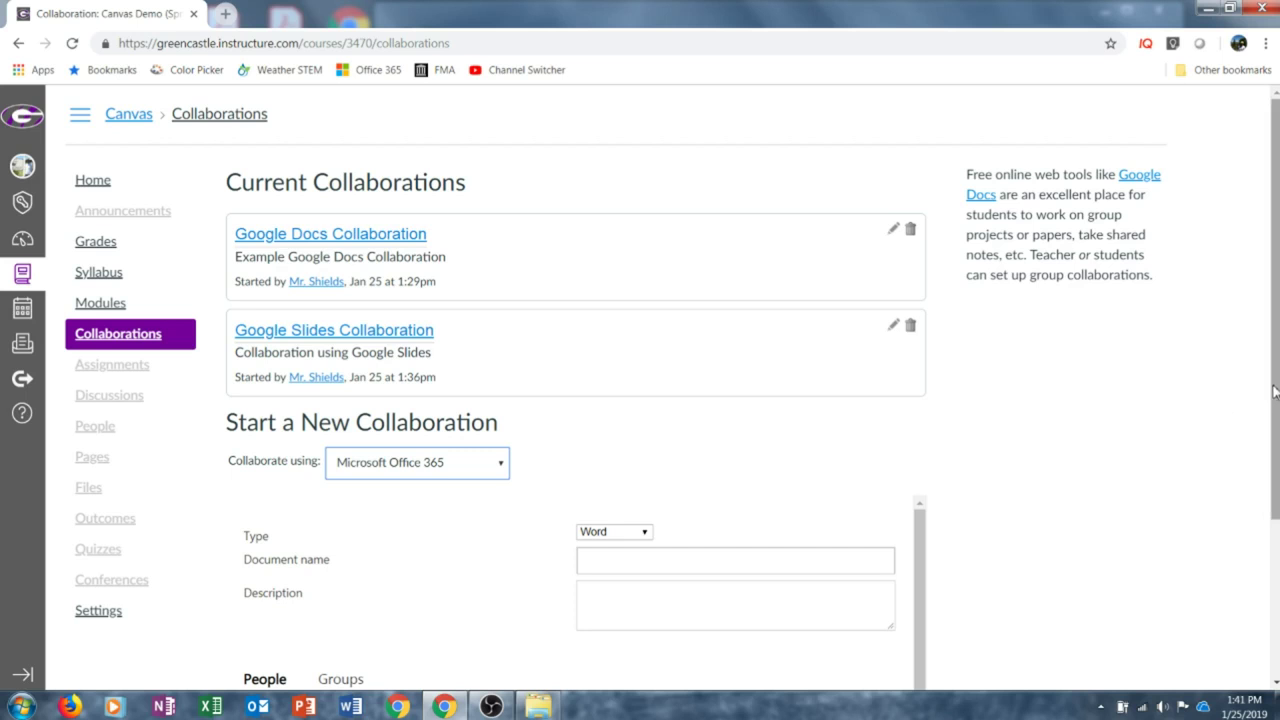
scroll(675, 414, "down", 2)
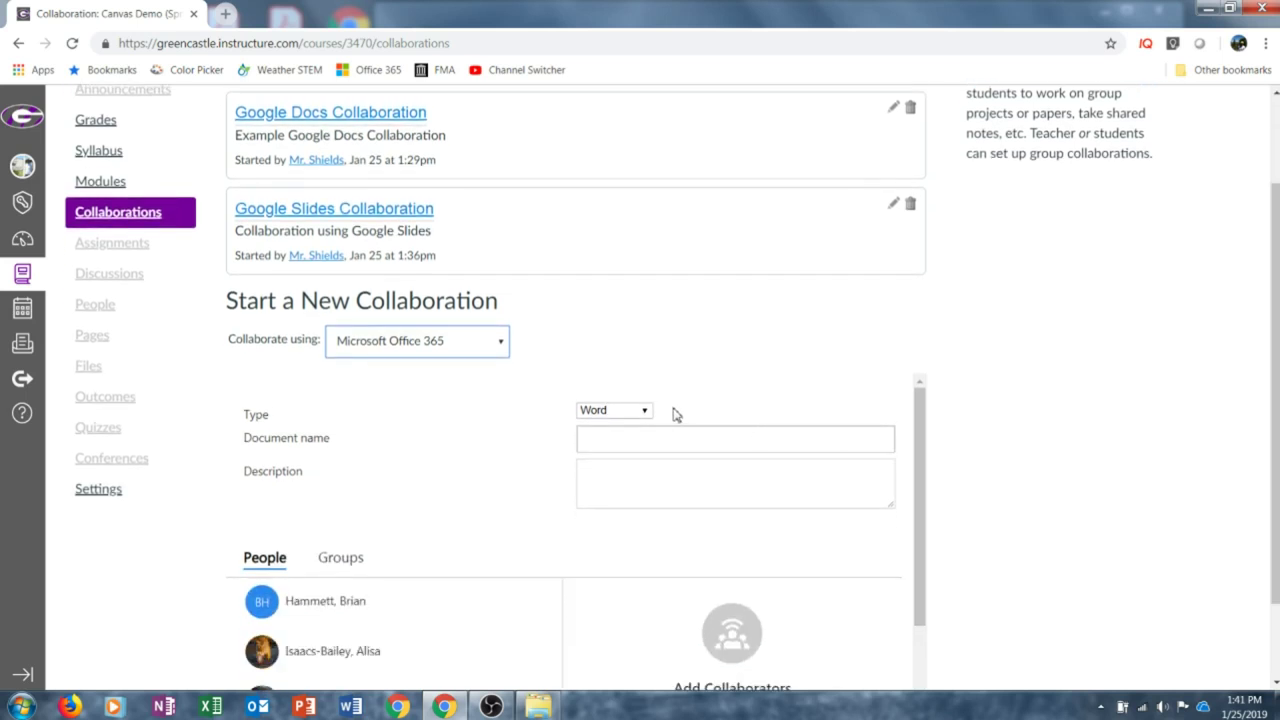
left_click(643, 412)
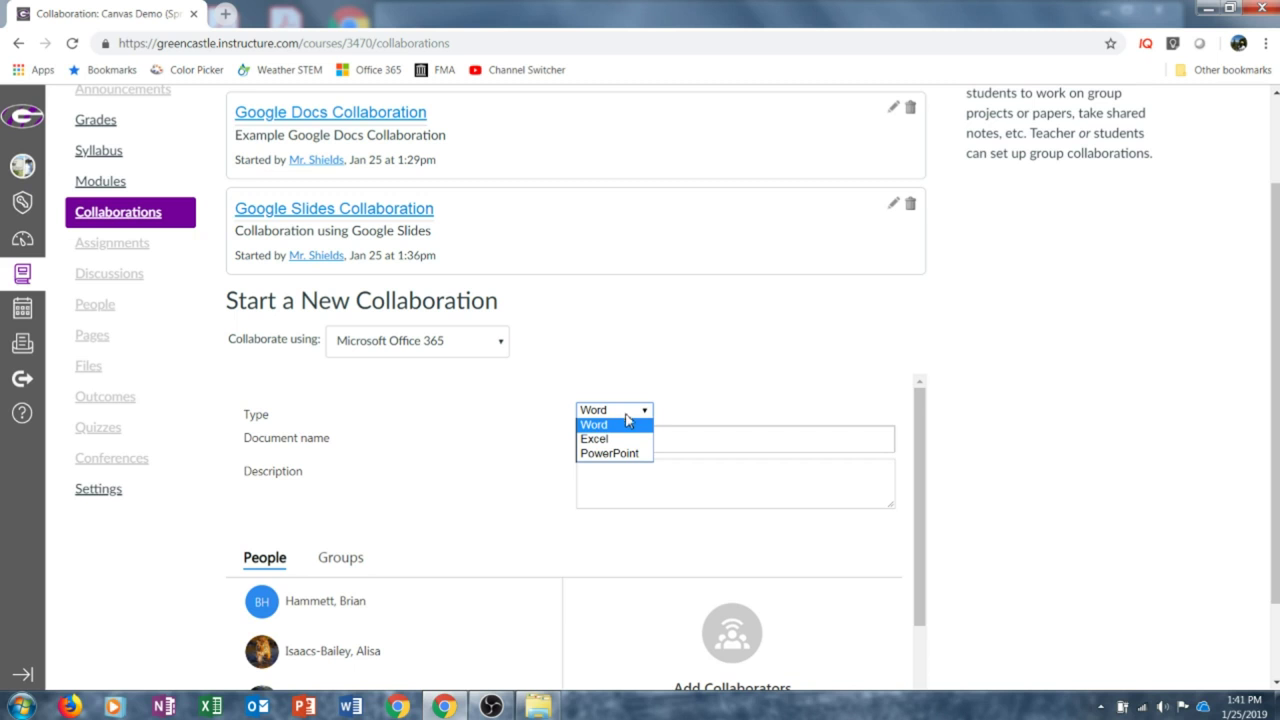
left_click(631, 453)
Step: Name it 'PowerPoint Collaboration' with description 'PowerPoint Collaboration Example'
left_click(630, 441)
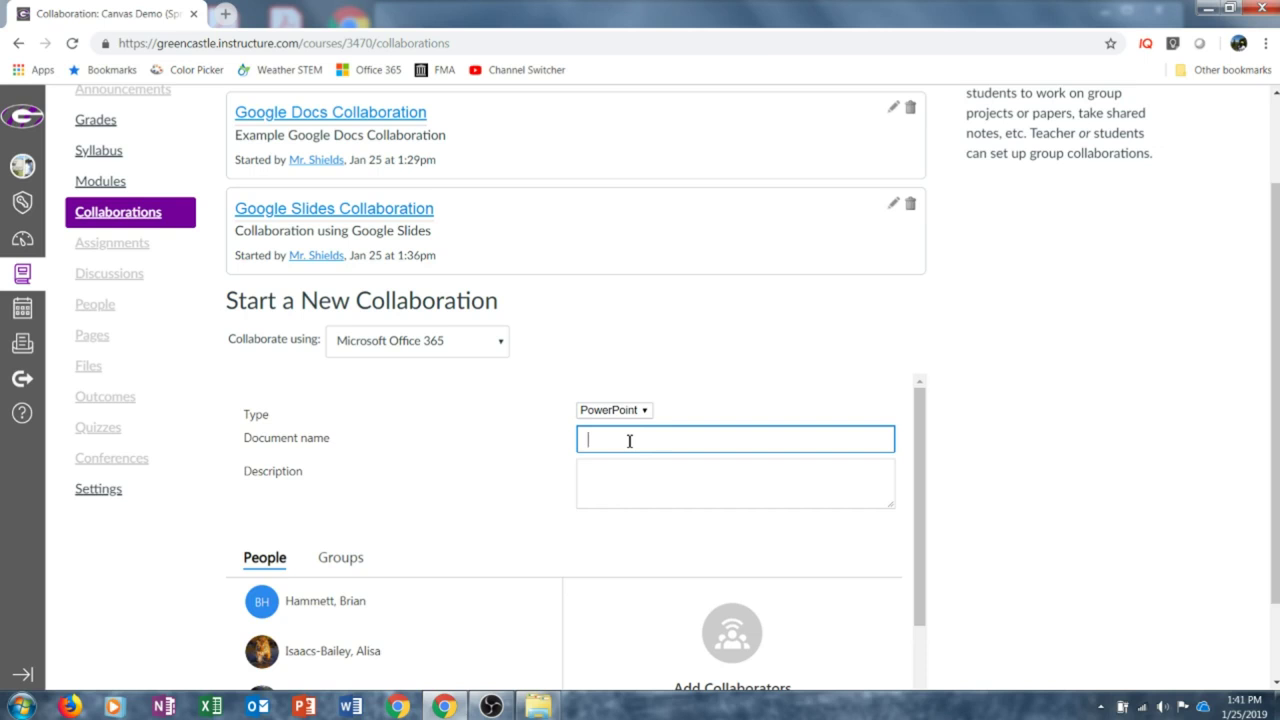
type("PowerPoint Collaboration")
key("Tab")
type("PowerPoint Collaboration Example")
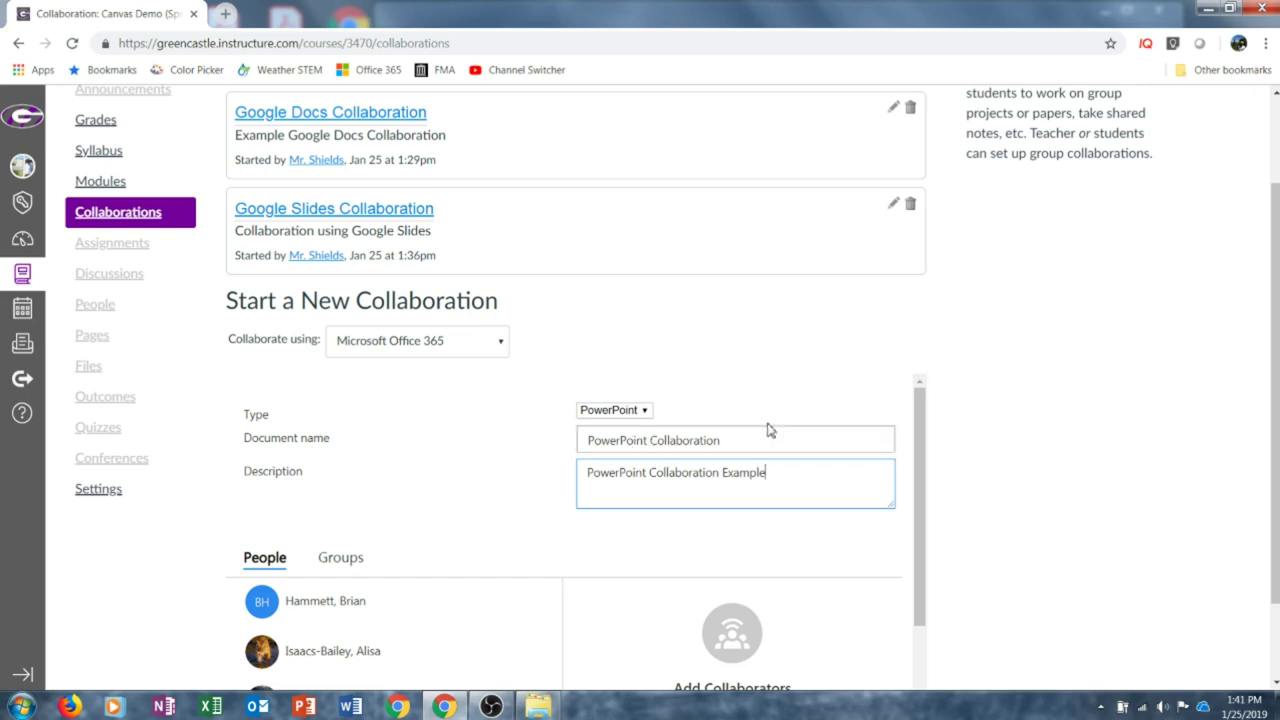
scroll(766, 428, "down", 3)
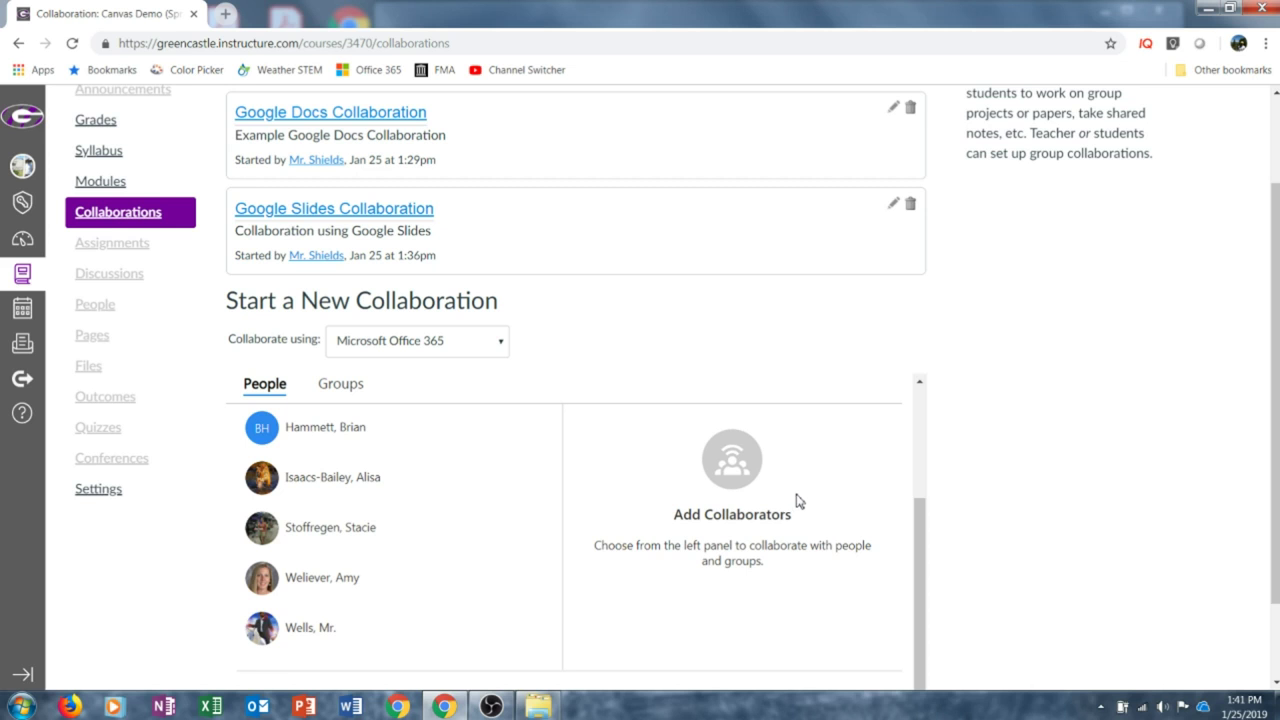
Step: Add three students as collaborators and save the PowerPoint collaboration
left_click(348, 438)
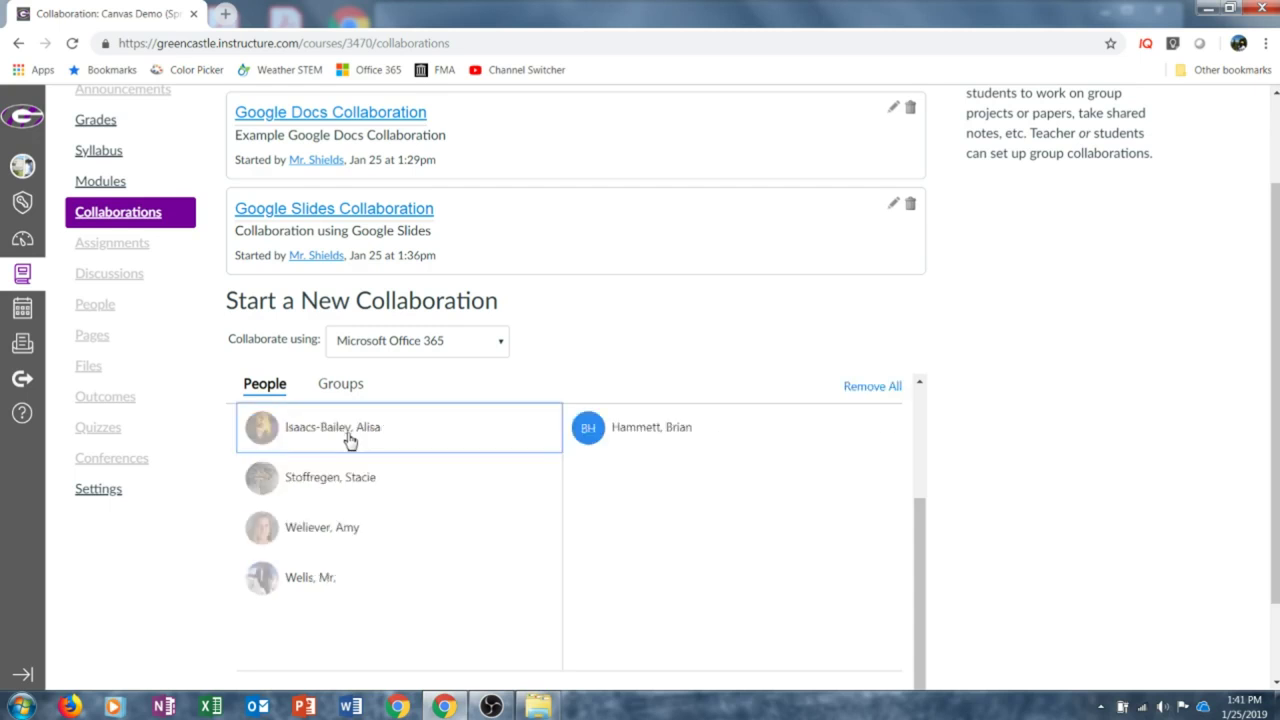
left_click(331, 537)
left_click(329, 541)
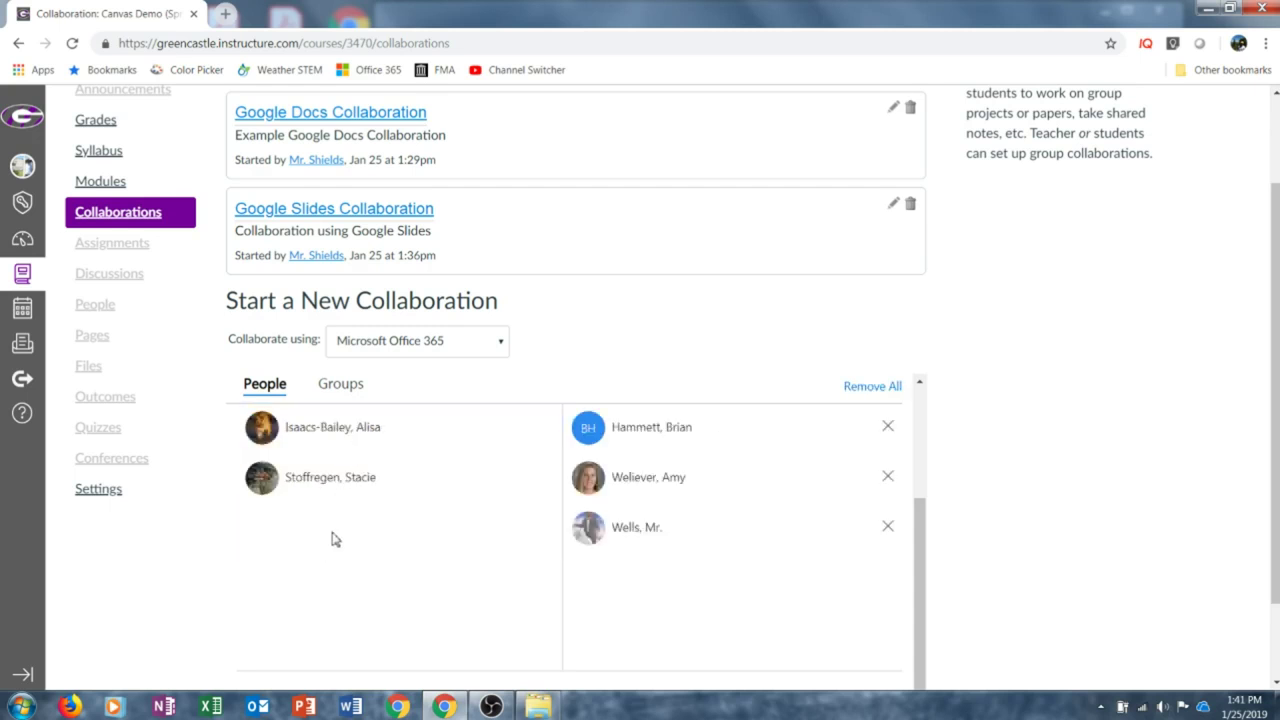
left_click(340, 384)
left_click(259, 400)
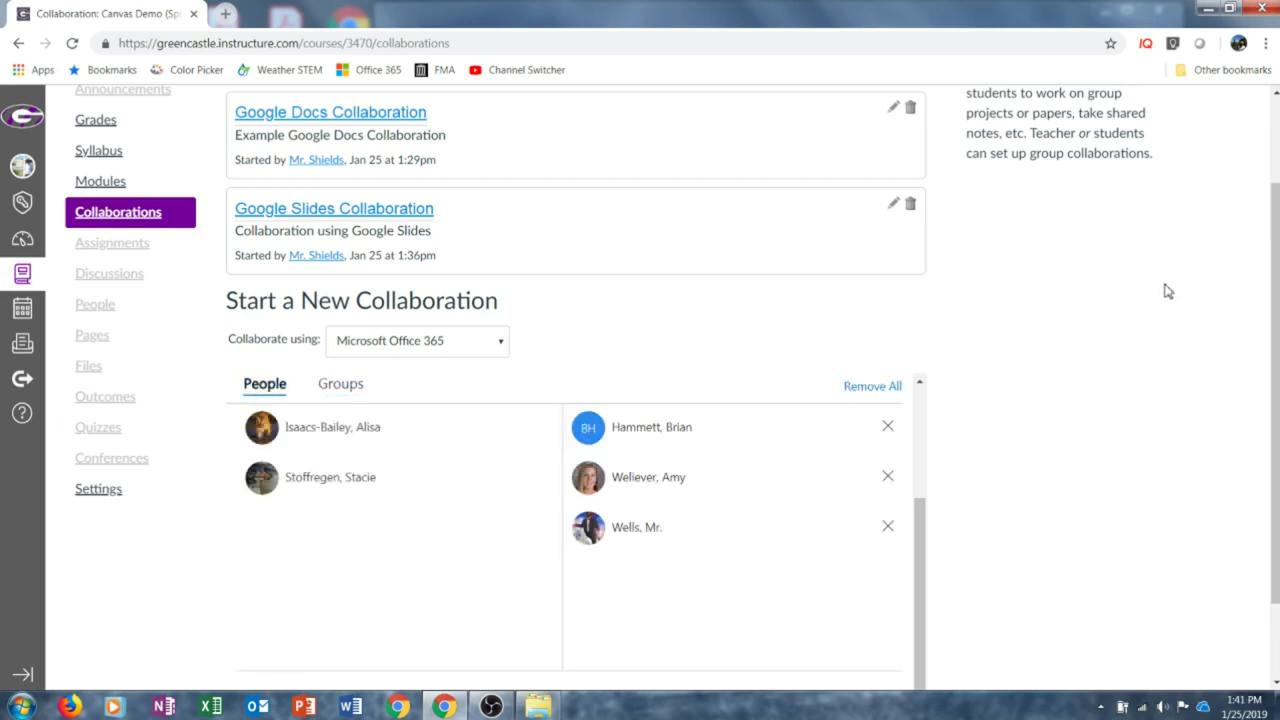
left_click_drag(1274, 274, 1255, 355)
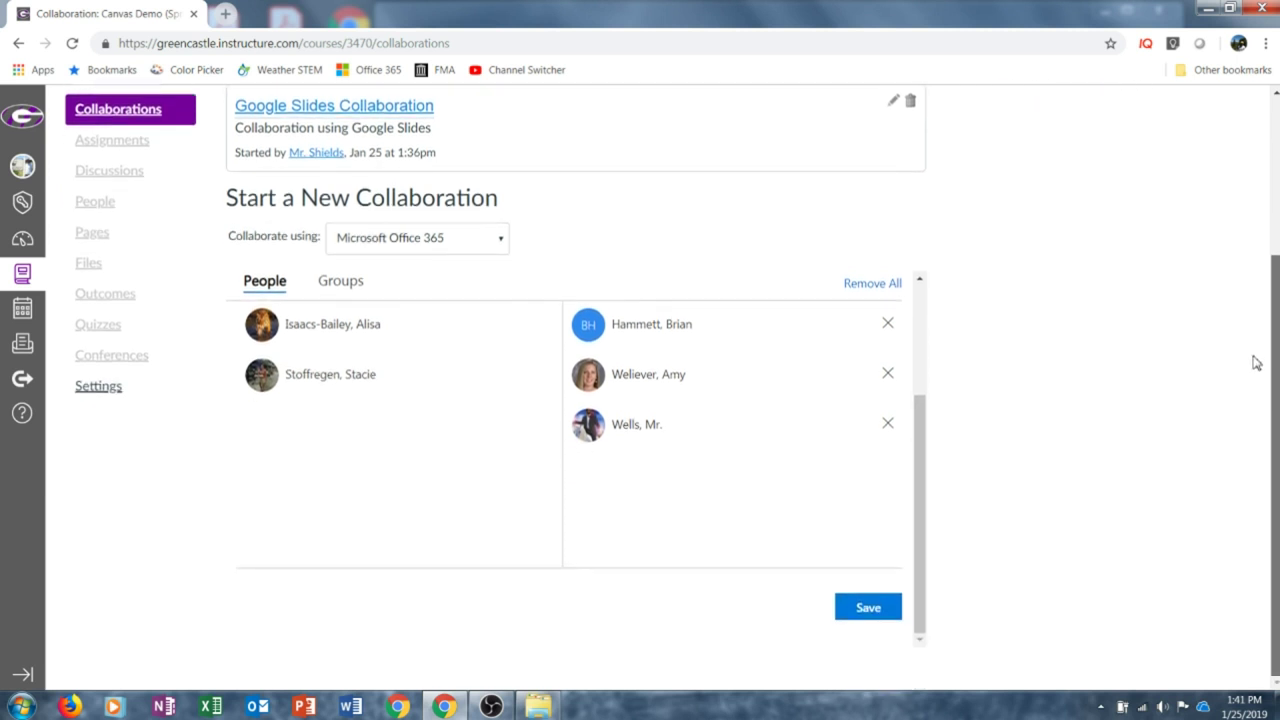
left_click(863, 605)
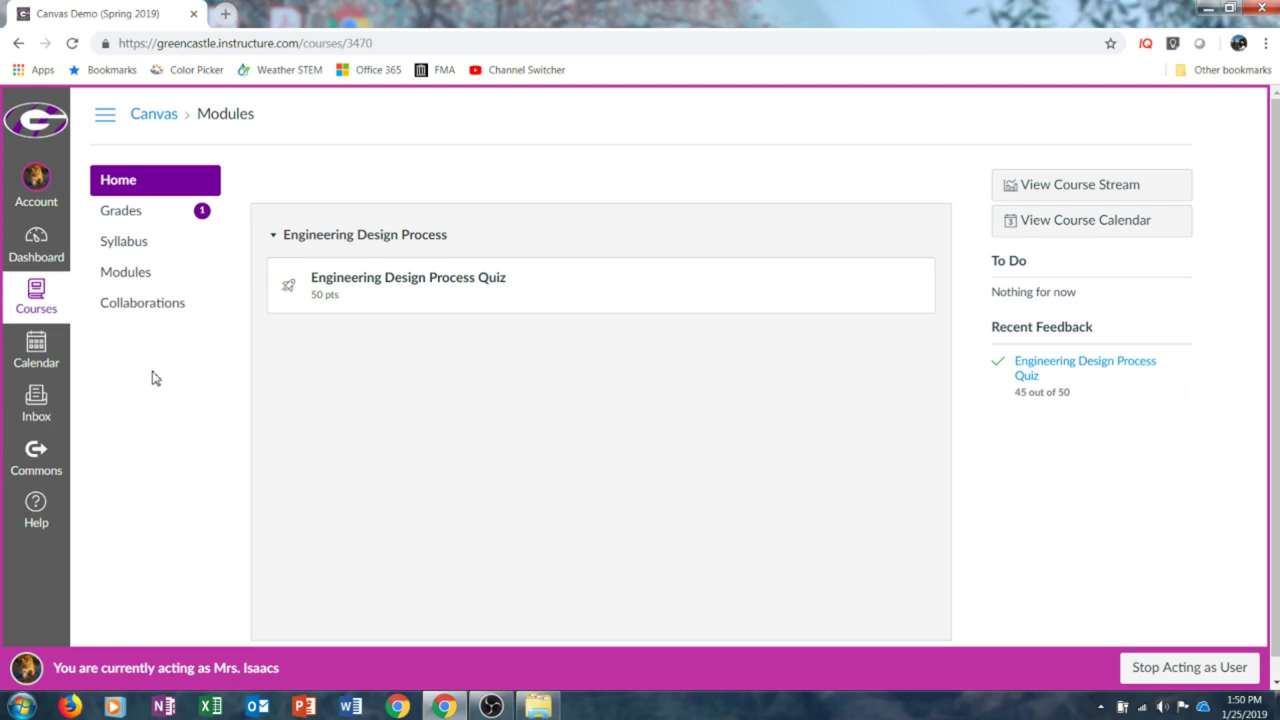
Step: As the student, open Collaborations and the Google Docs Collaboration document showing 'Hello!!'
left_click(156, 309)
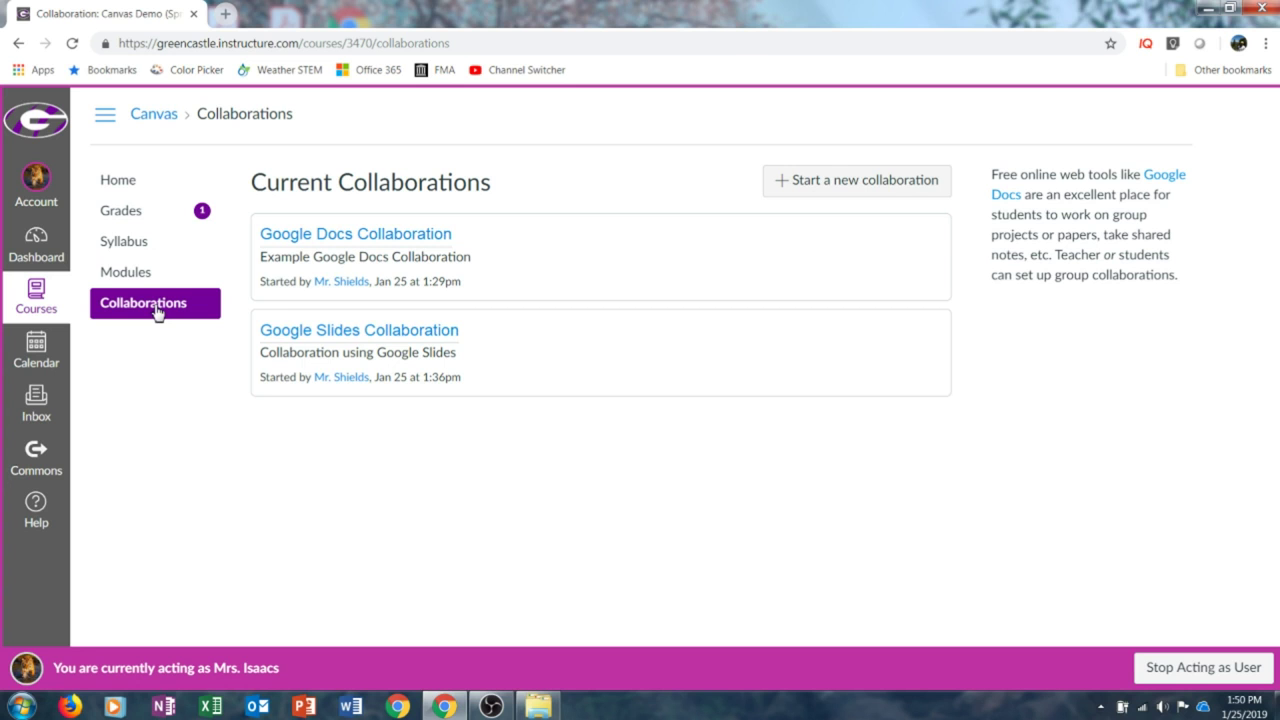
left_click(422, 240)
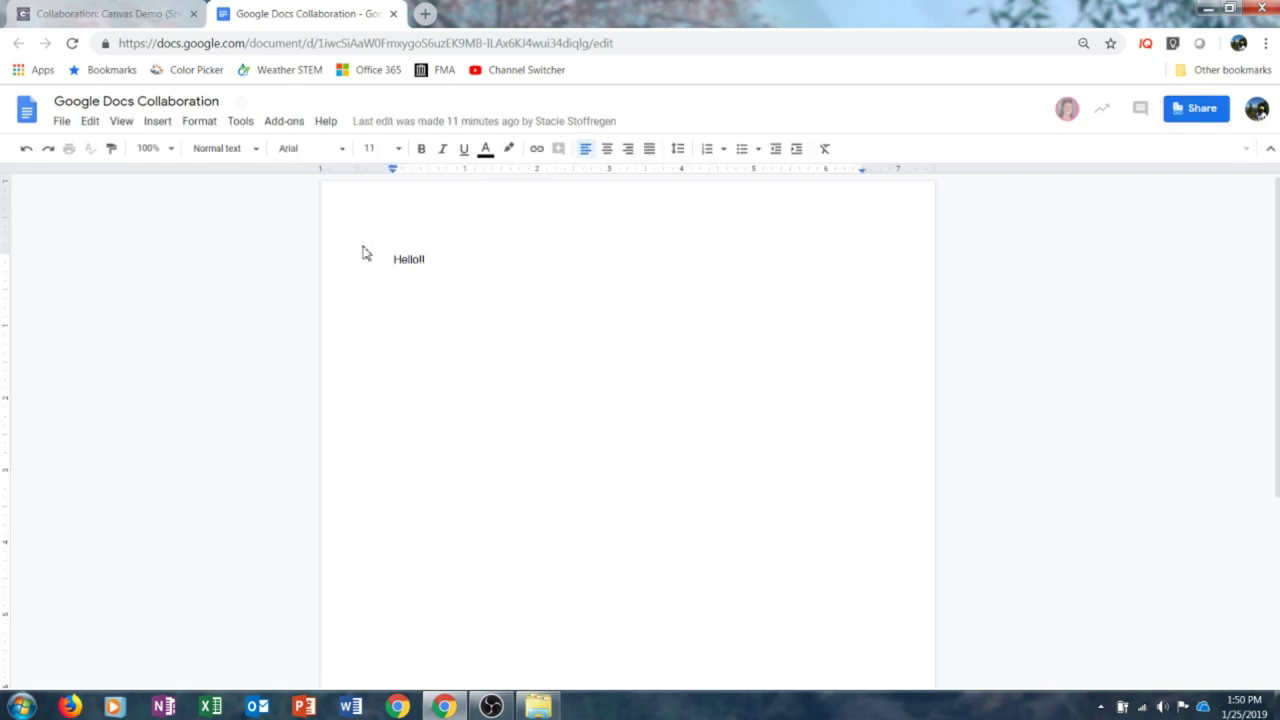
Step: Back in Canvas, delete the PowerPoint Collaboration and confirm the deletion
left_click(155, 16)
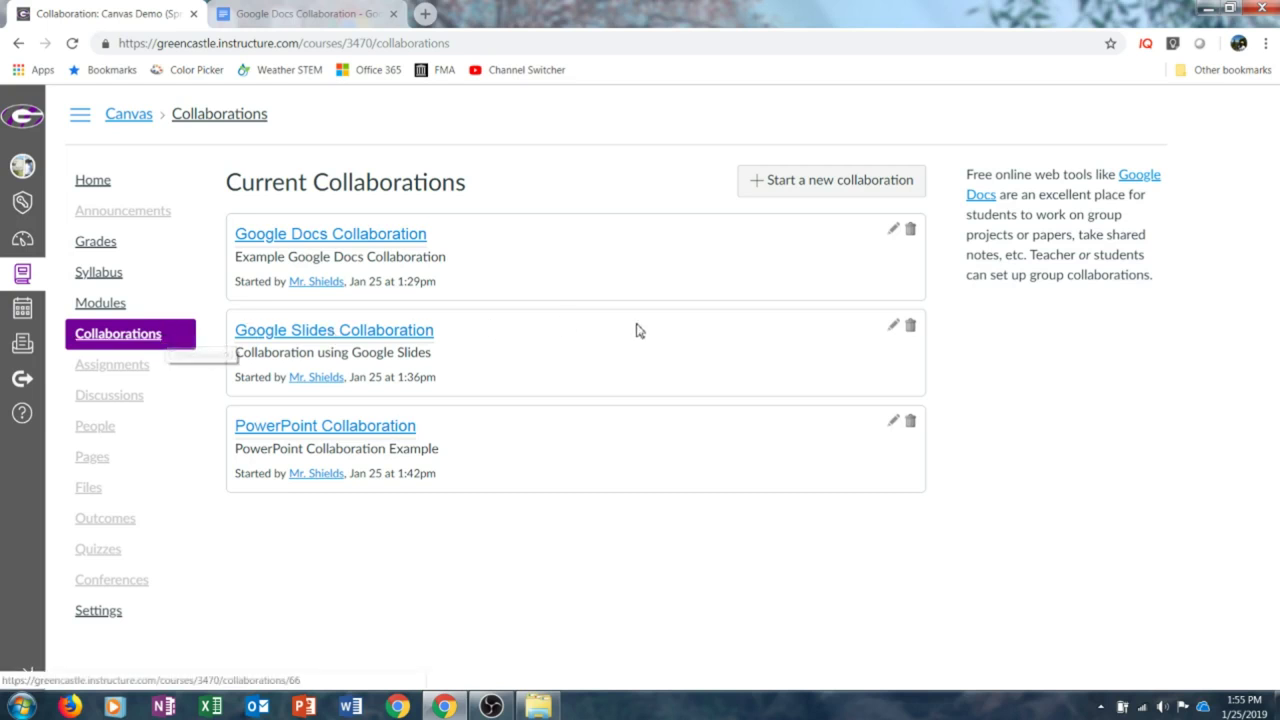
left_click(912, 423)
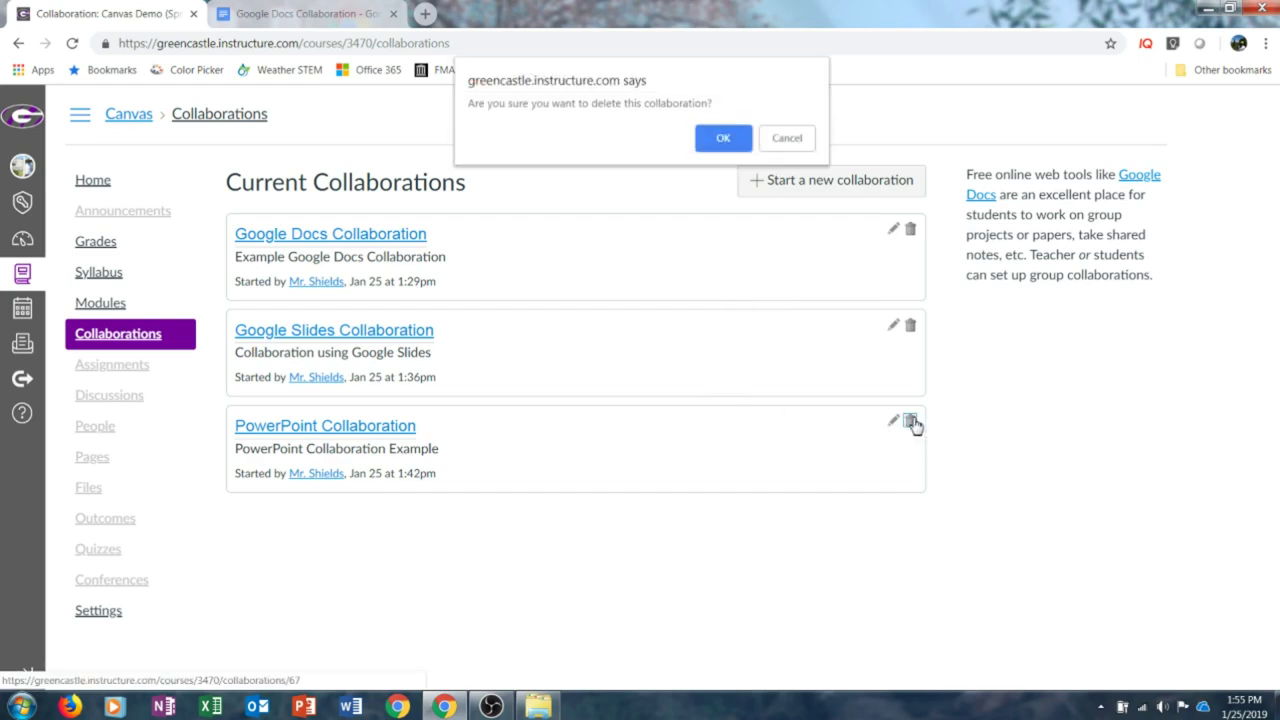
left_click(737, 146)
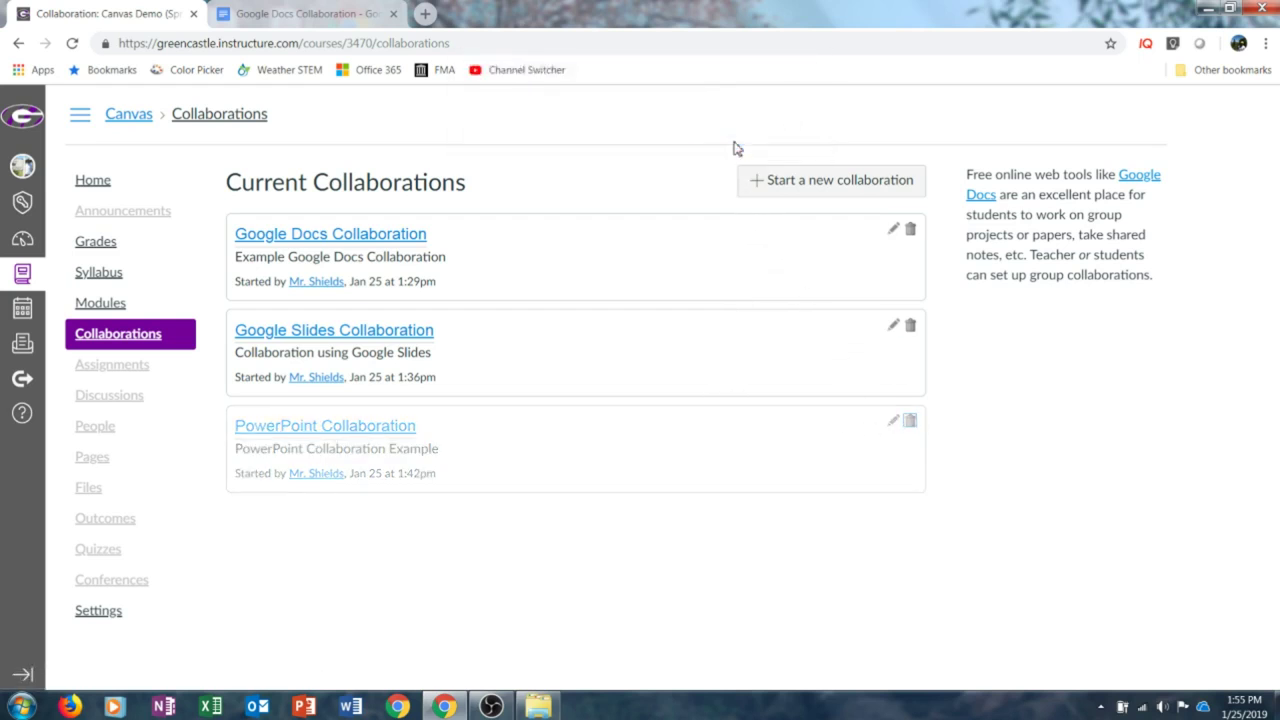